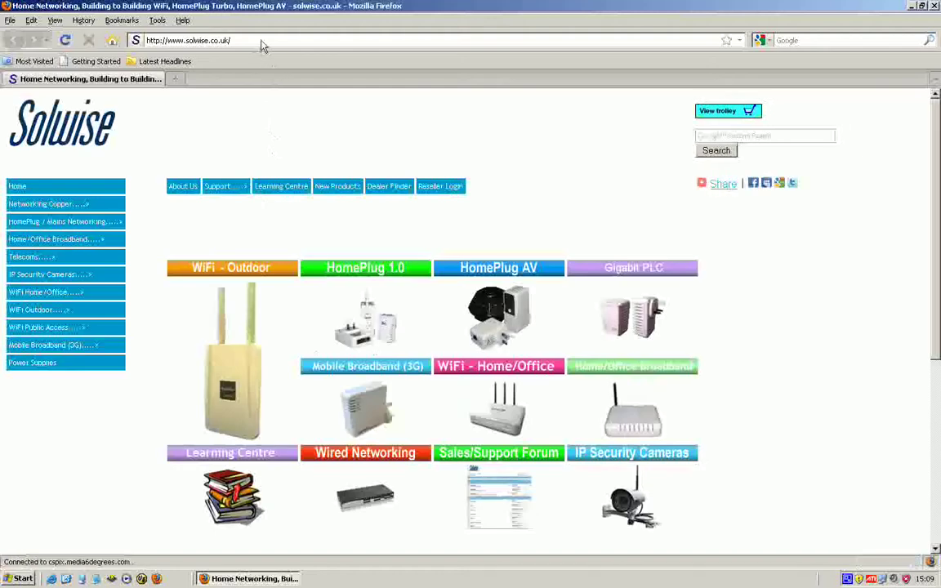
# Load the access point address 192.168.1.1 in Firefox instead of the Solwise site.
pyautogui.click(261, 44)
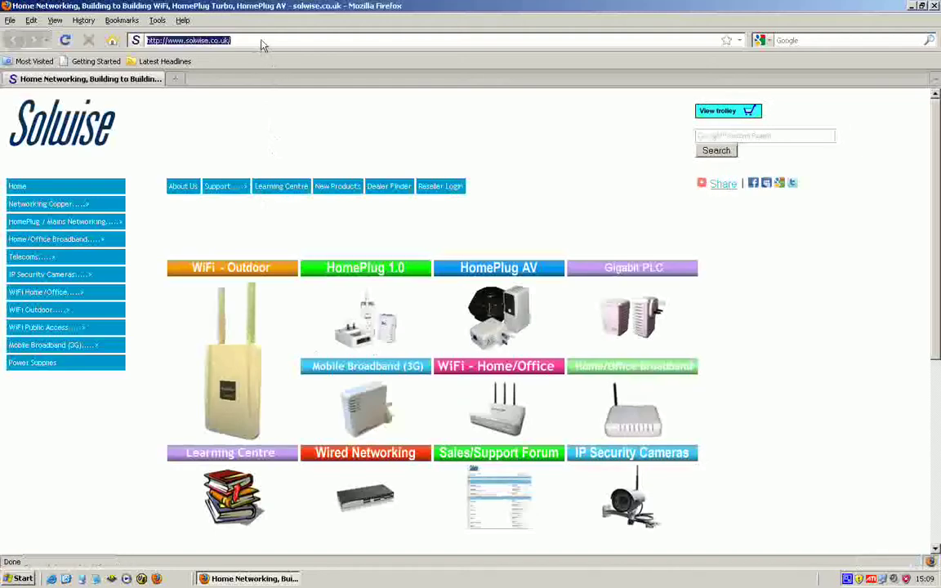
pyautogui.write('192.168')
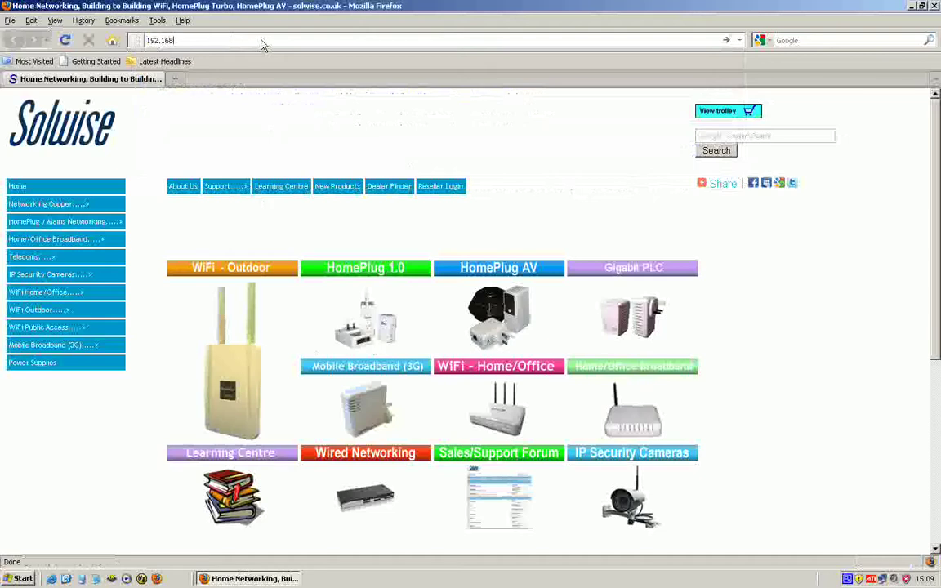
pyautogui.write('.1.1')
pyautogui.press('Return')
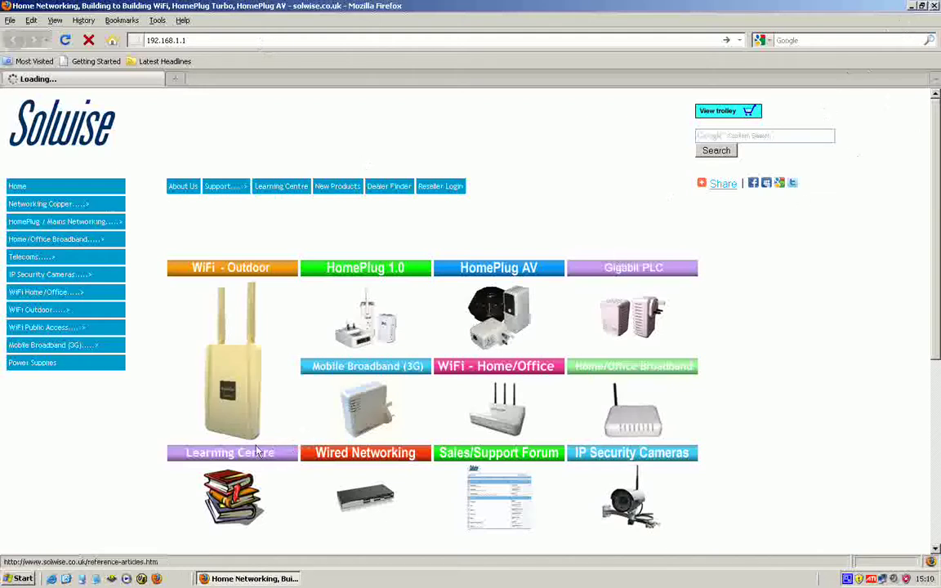
# Open the advanced TCP/IP settings of the Local Area Connection in Network Connections.
pyautogui.click(20, 579)
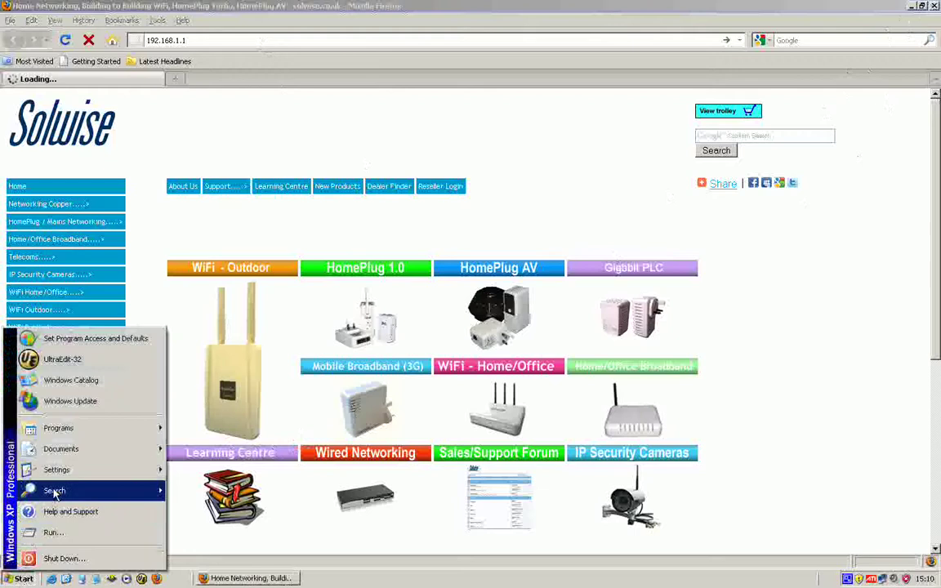
pyautogui.moveTo(57, 469)
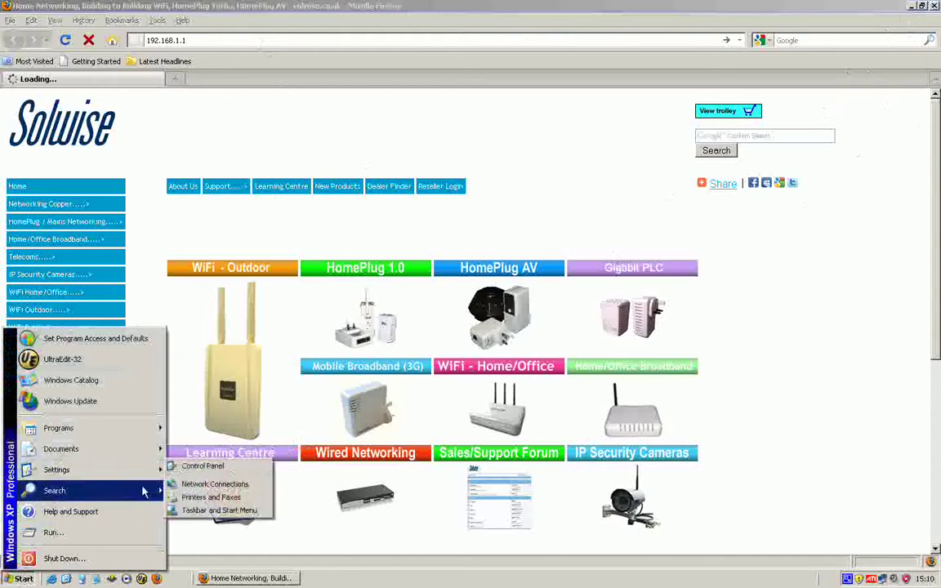
pyautogui.click(187, 484)
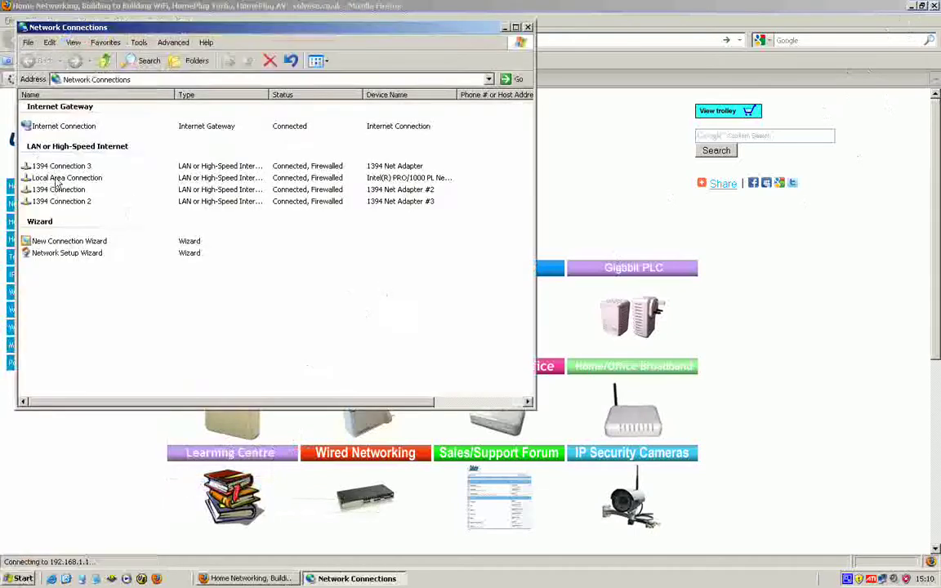
pyautogui.rightClick(57, 180)
pyautogui.click(97, 280)
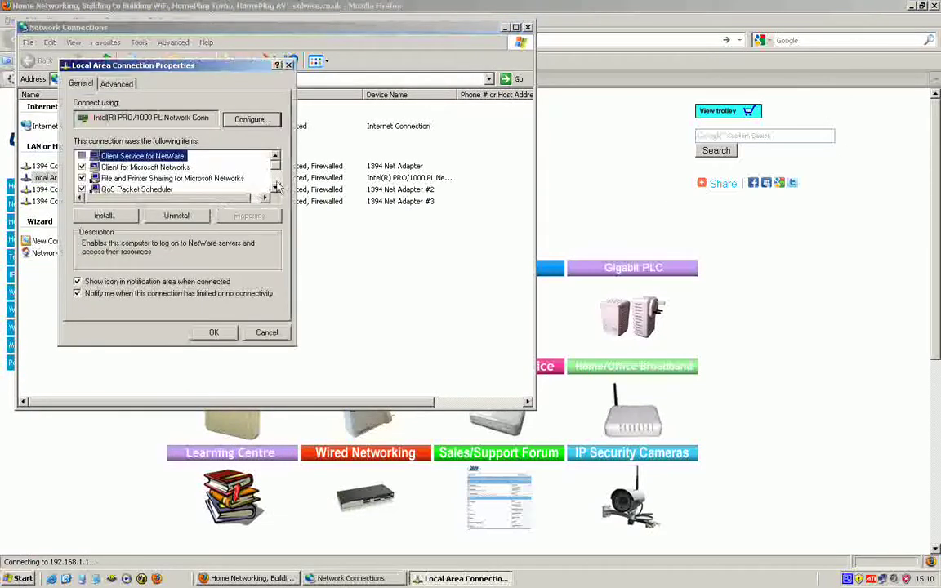
pyautogui.scroll(-3, 277, 187)
pyautogui.doubleClick(159, 176)
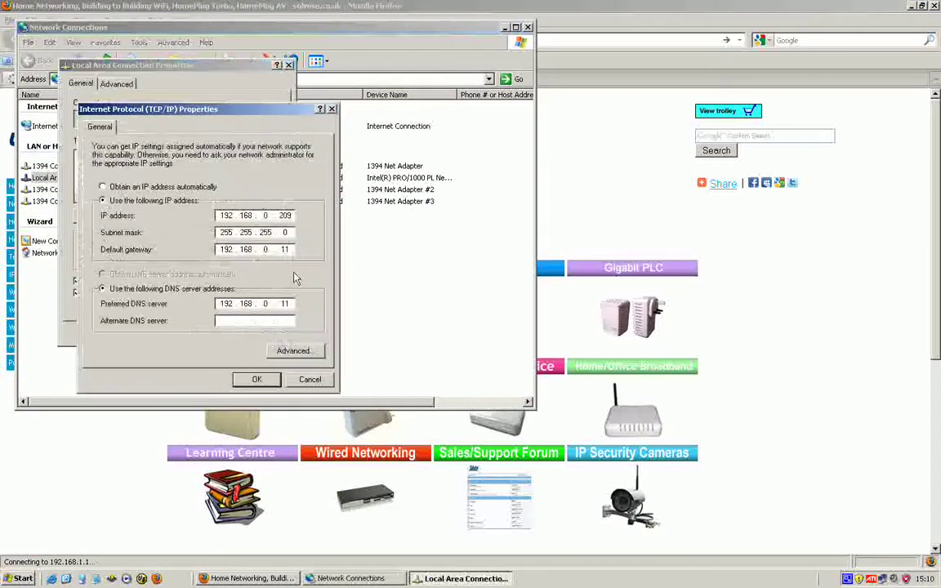
pyautogui.click(291, 350)
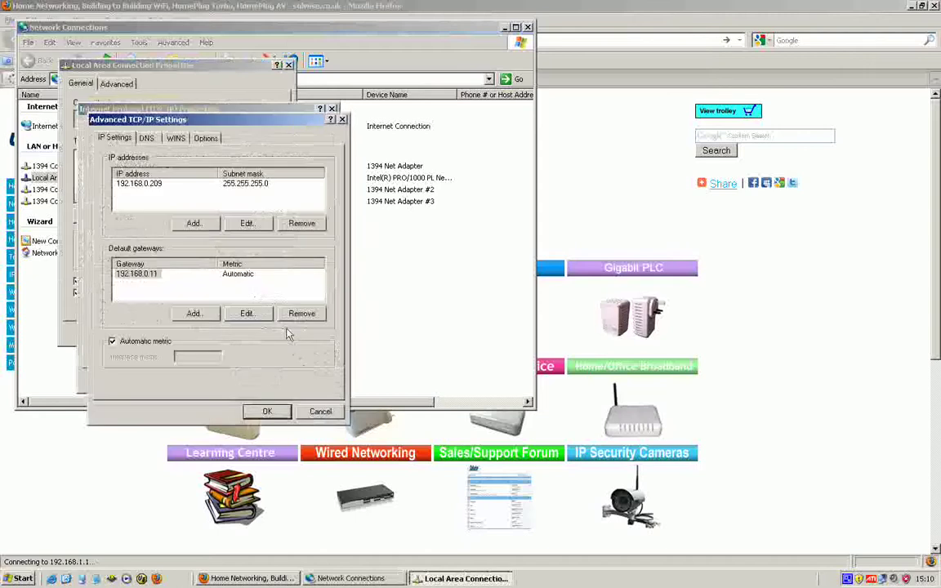
# Add the extra IP address 192.168.1.209 with mask 255.255.255.0 and confirm all dialogs.
pyautogui.click(204, 224)
pyautogui.write('192.1')
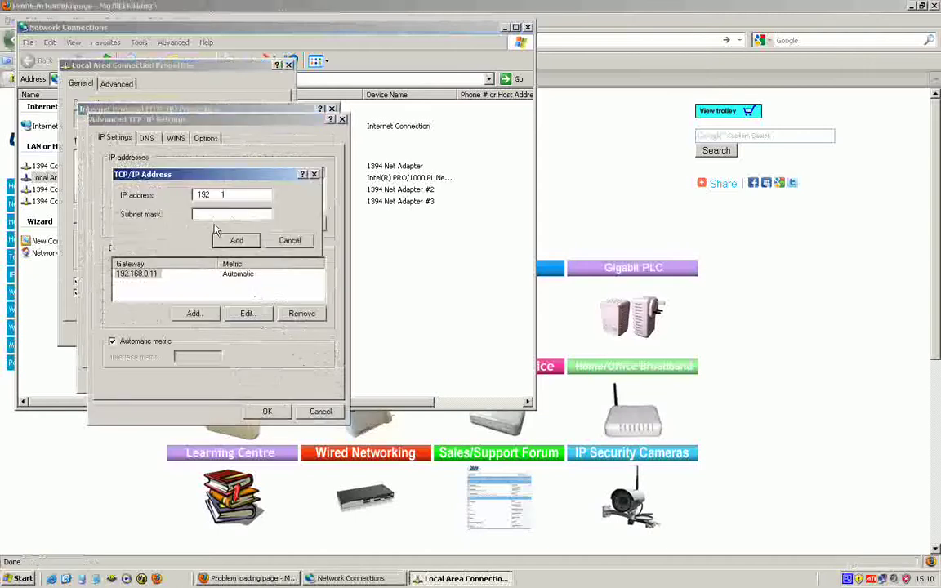
pyautogui.write('68.')
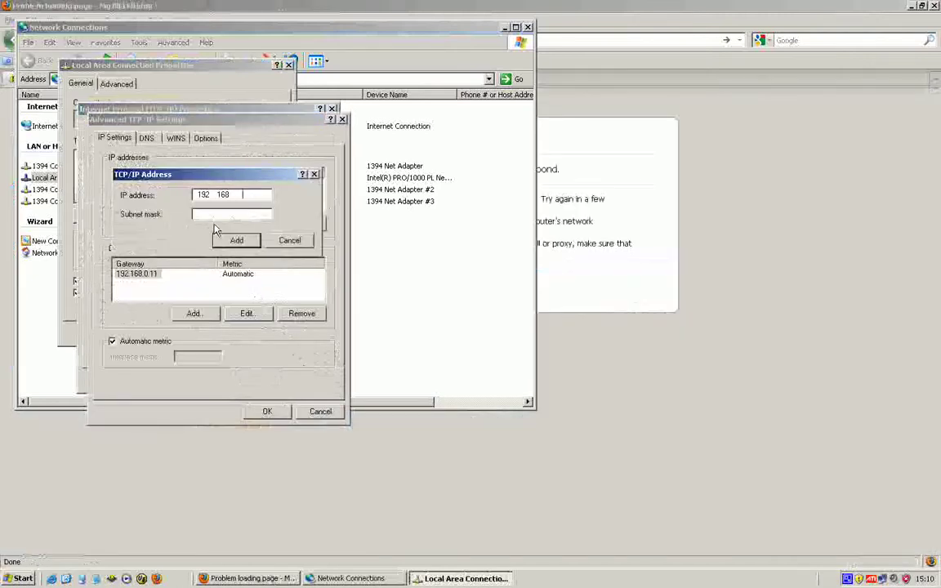
pyautogui.write('0.209')
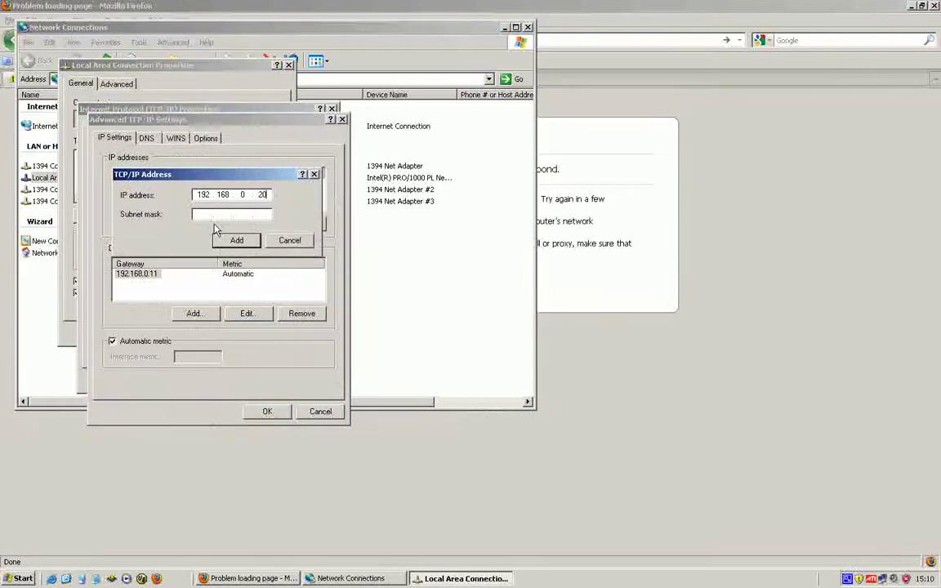
pyautogui.press('Tab')
pyautogui.click(236, 241)
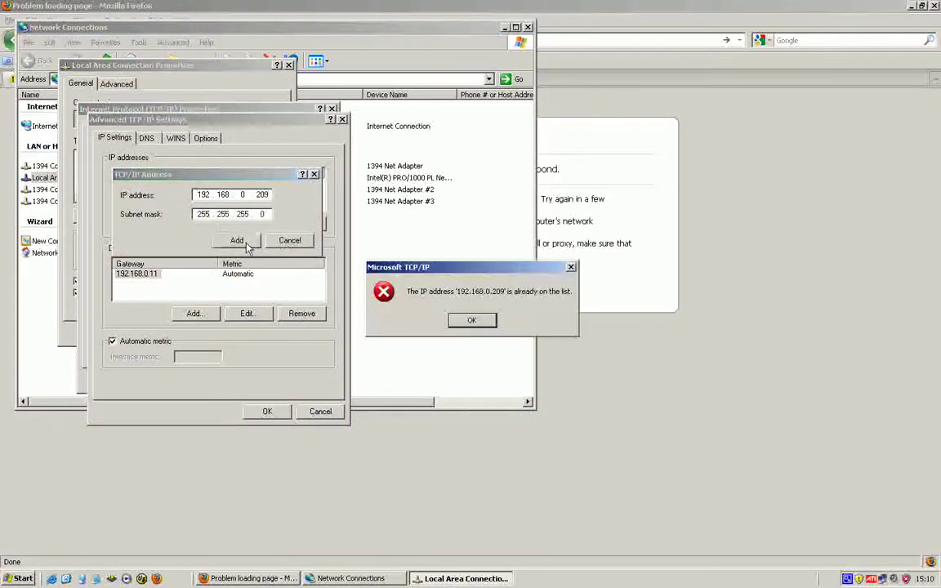
pyautogui.click(471, 320)
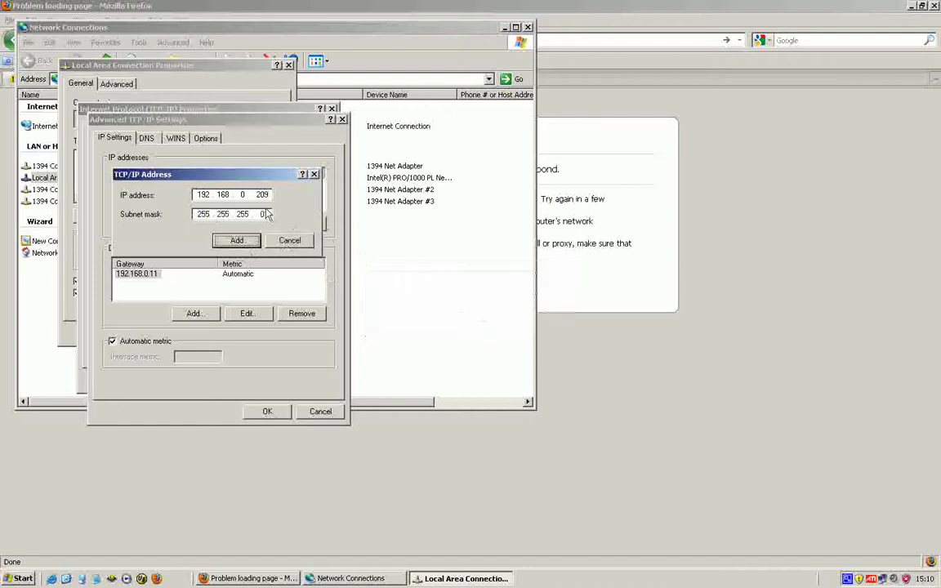
pyautogui.click(241, 193)
pyautogui.press('BackSpace')
pyautogui.write('1')
pyautogui.click(236, 240)
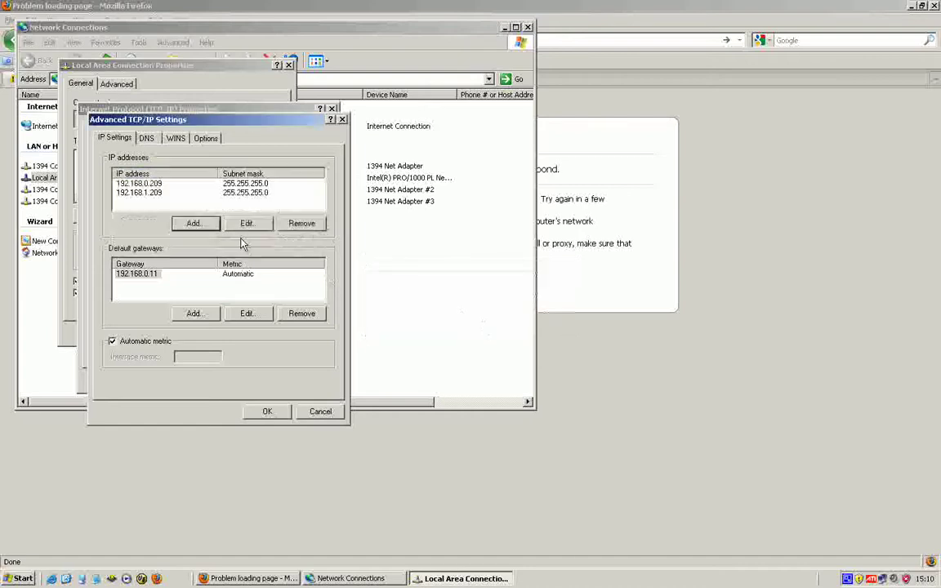
pyautogui.click(267, 411)
pyautogui.click(258, 380)
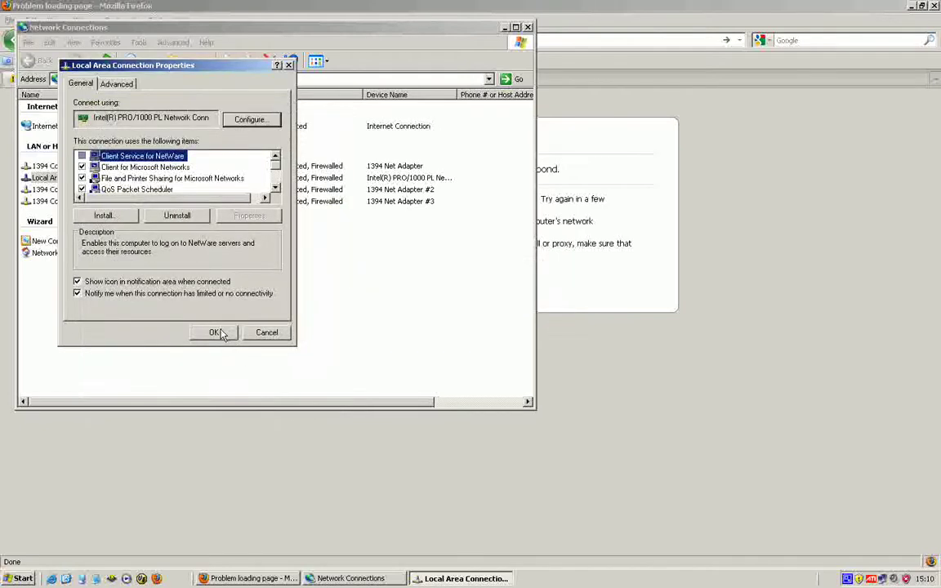
pyautogui.click(216, 334)
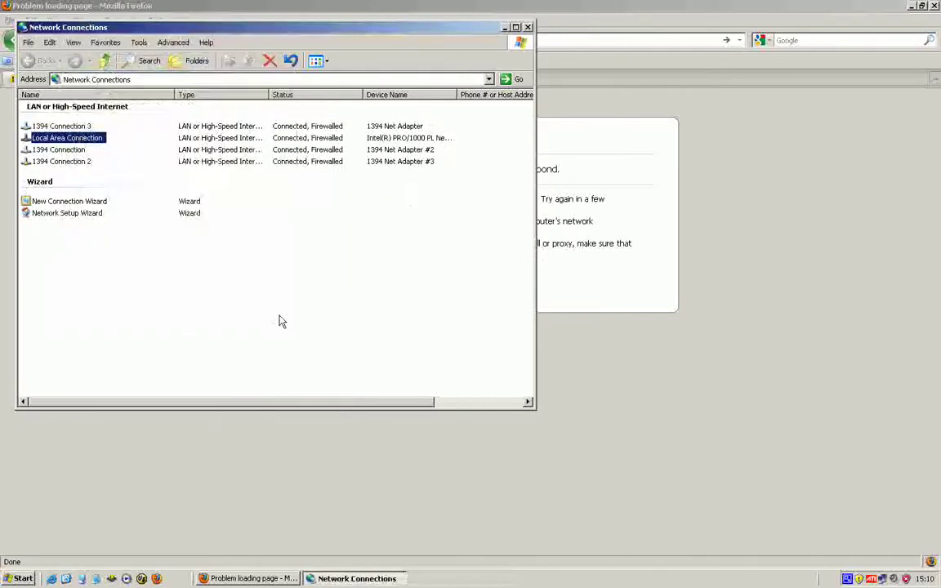
# Close Network Connections, reload 192.168.1.1 and log in with the device user name and password.
pyautogui.click(526, 27)
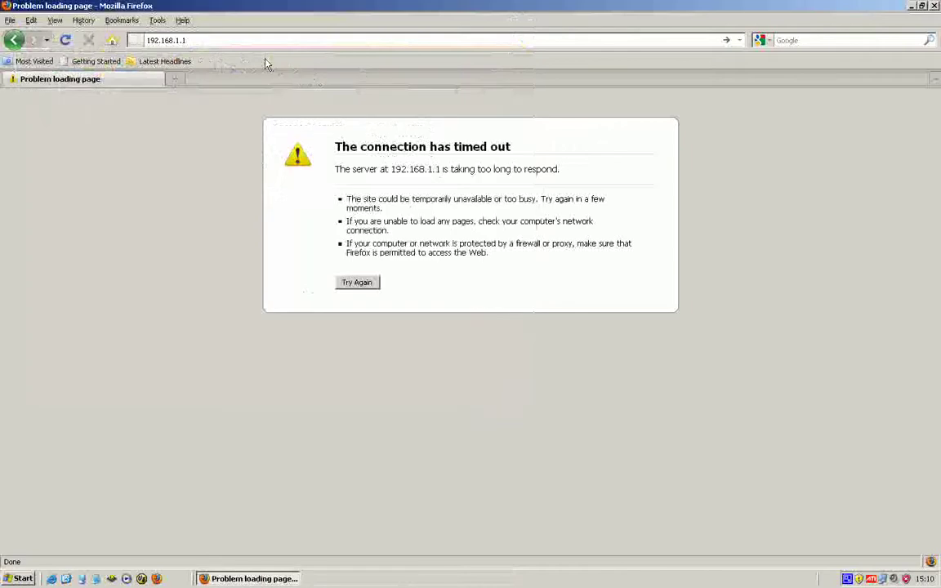
pyautogui.click(237, 45)
pyautogui.press('Return')
pyautogui.write('admin')
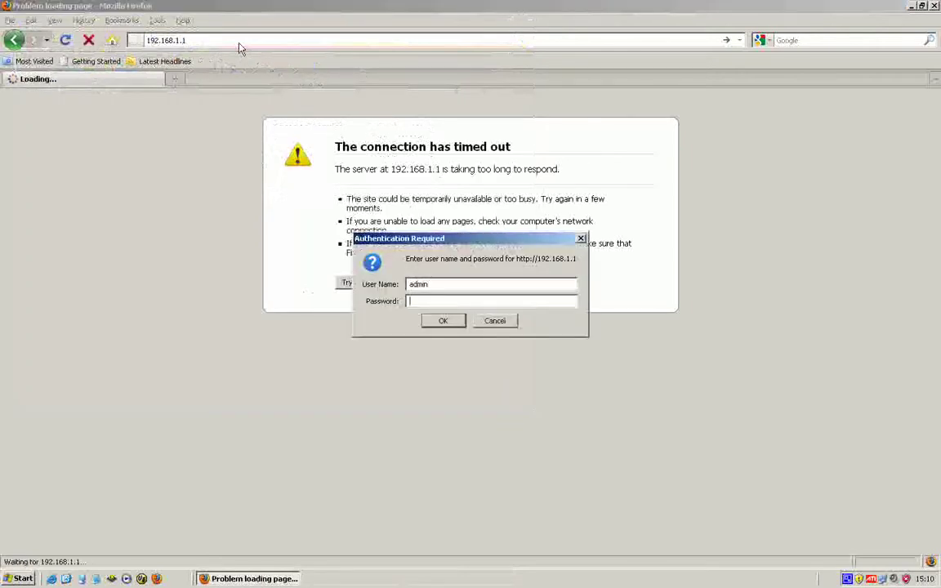
pyautogui.press('Tab')
pyautogui.write('admin')
pyautogui.press('Return')
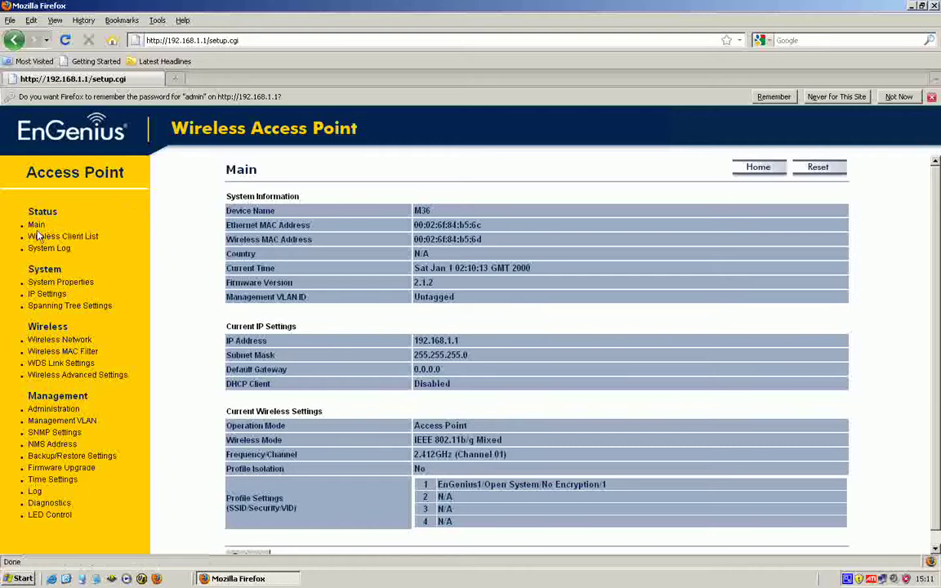
# Rename the device to M36-1, set country United Kingdom and Mesh operation mode, and apply.
pyautogui.click(74, 284)
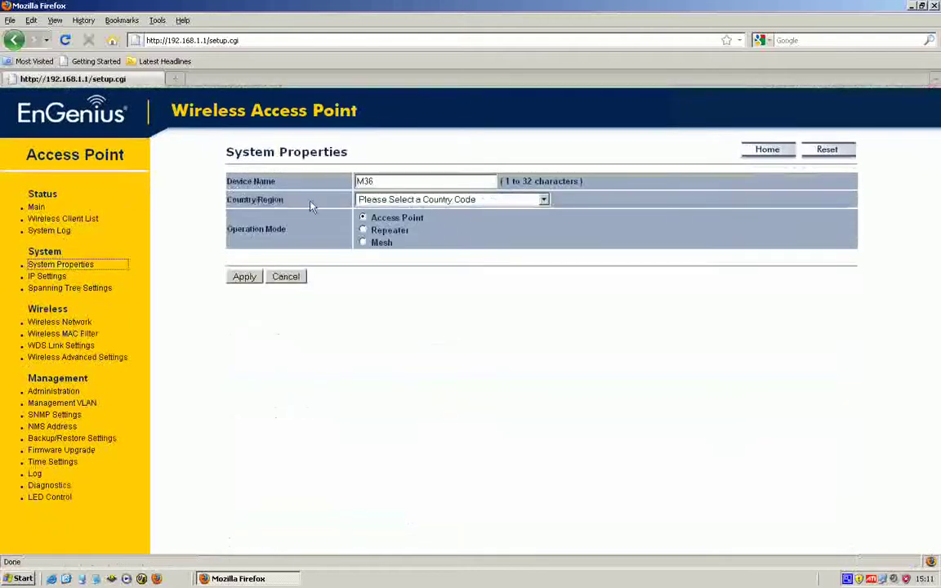
pyautogui.click(390, 187)
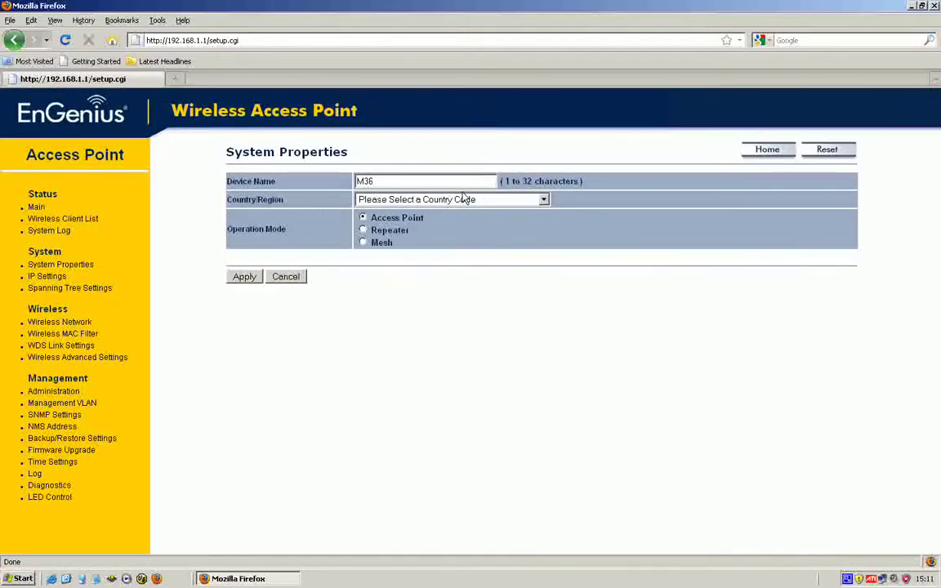
pyautogui.write('-1')
pyautogui.click(543, 200)
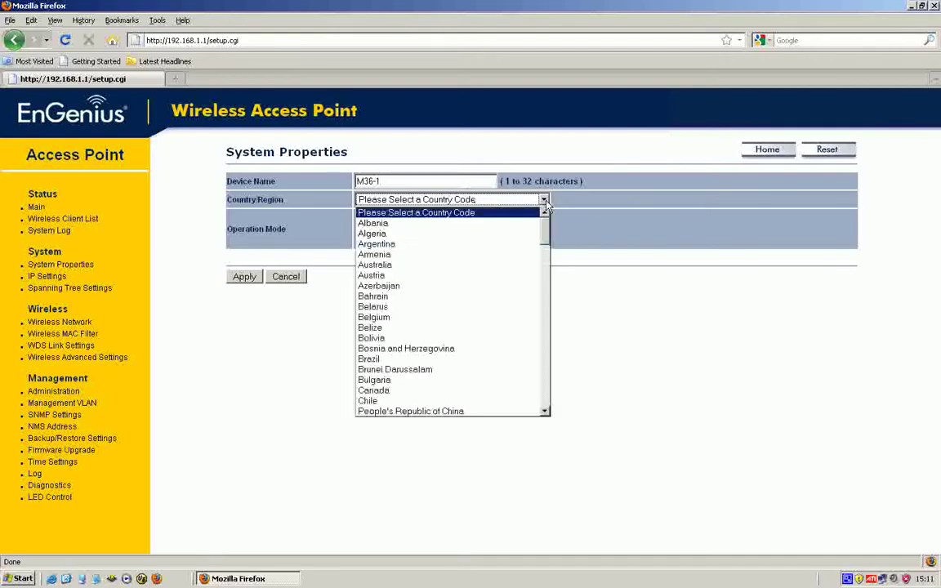
pyautogui.press('u')
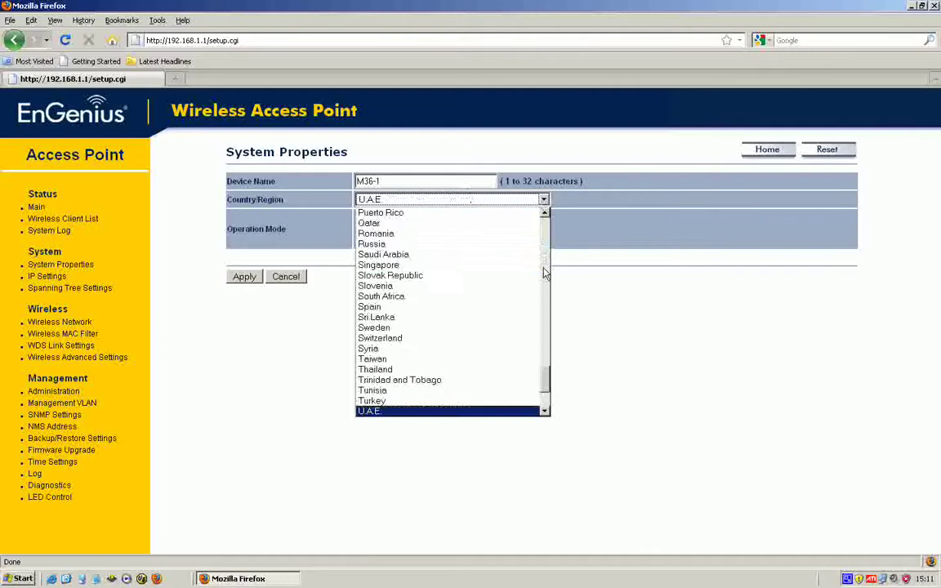
pyautogui.click(545, 412)
pyautogui.click(544, 411)
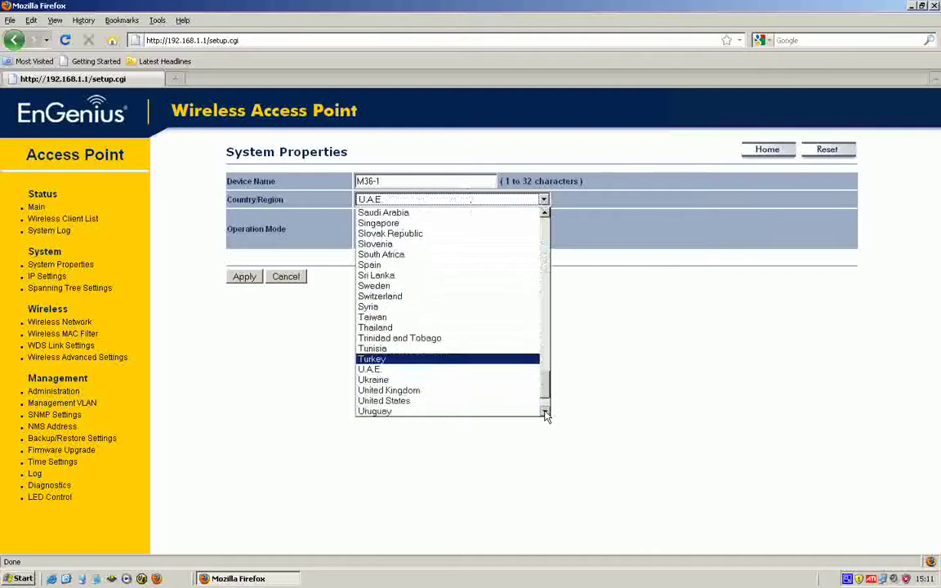
pyautogui.click(451, 390)
pyautogui.click(381, 244)
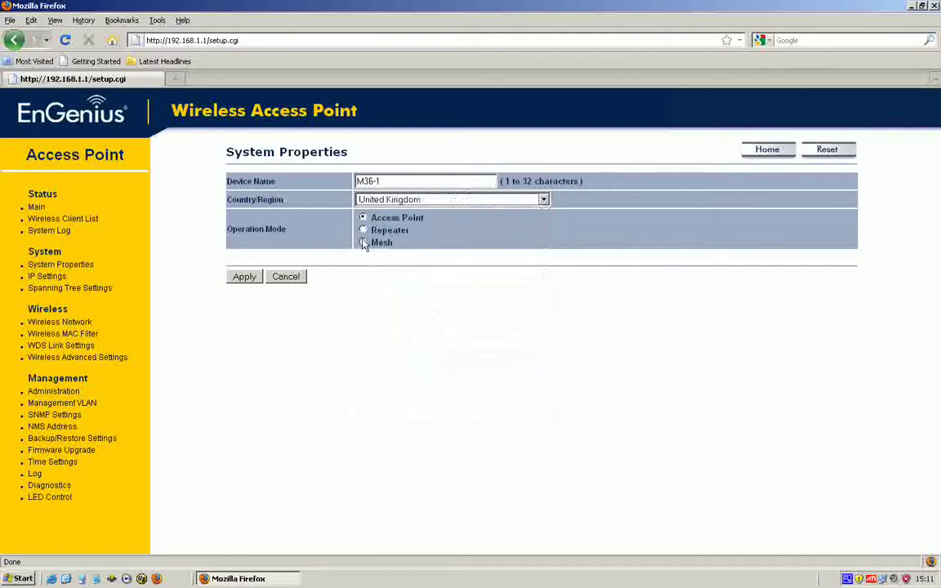
pyautogui.click(244, 278)
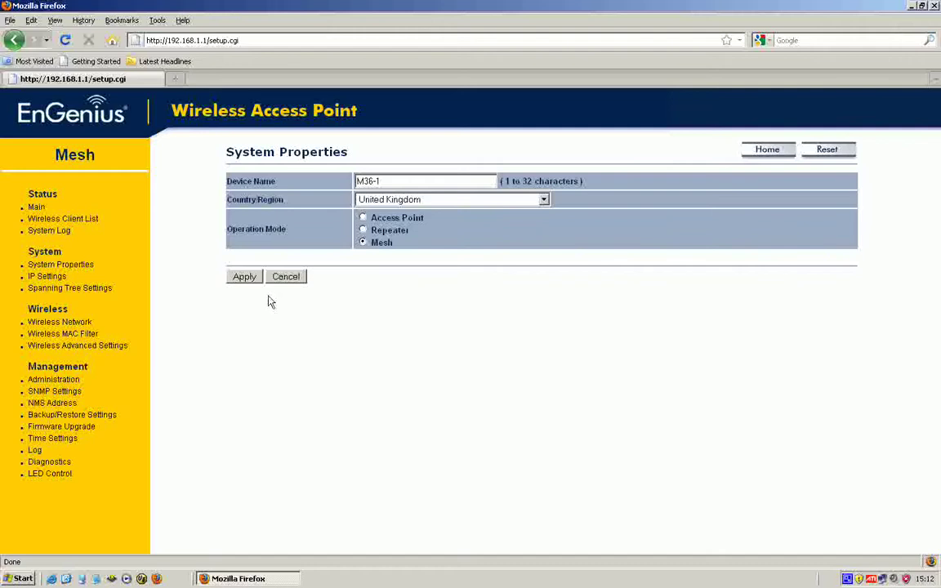
# Change the static IP address to 192.168.0.230 on the IP Settings page.
pyautogui.click(43, 279)
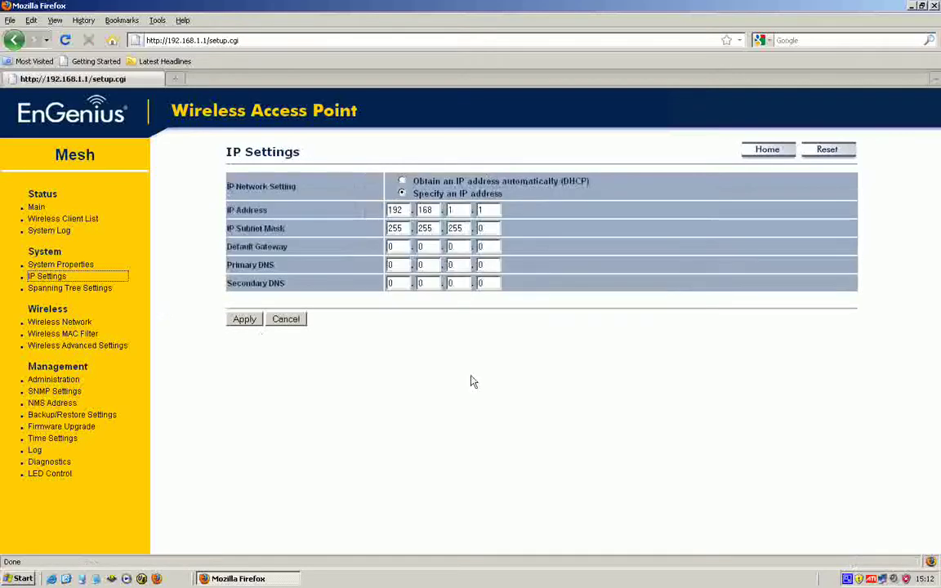
pyautogui.click(462, 214)
pyautogui.press('BackSpace')
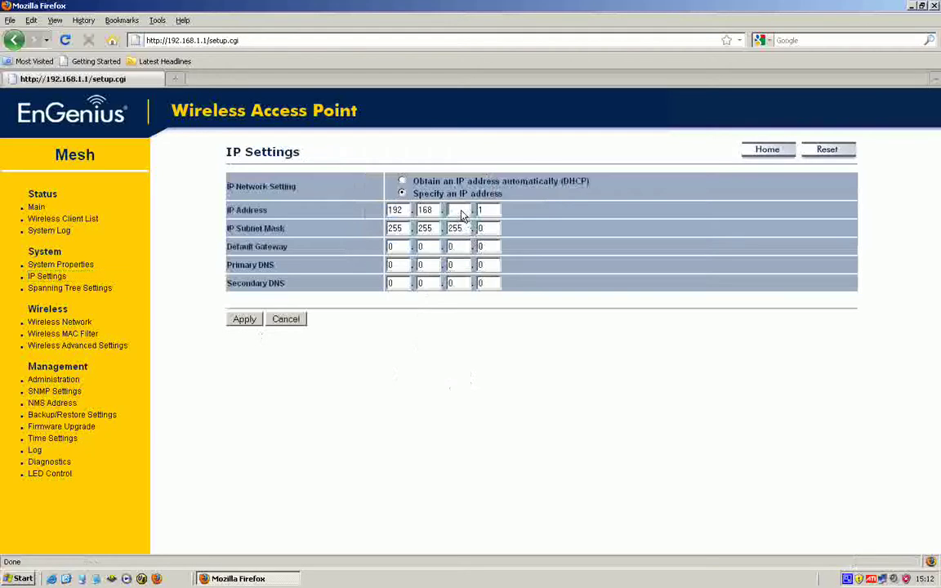
pyautogui.write('0')
pyautogui.write('220')
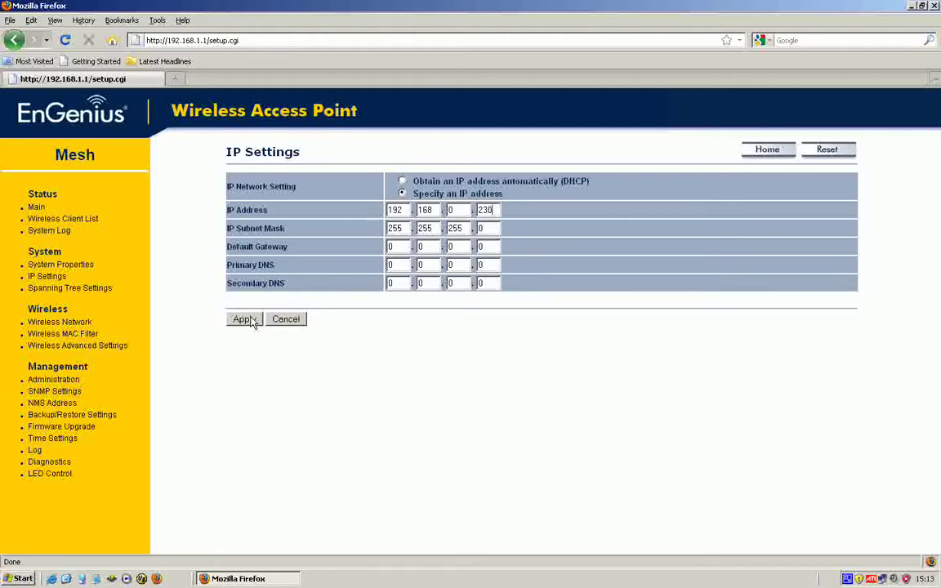
# Apply the 192.168.0.230 address and log back in with the device user name and password.
pyautogui.click(251, 321)
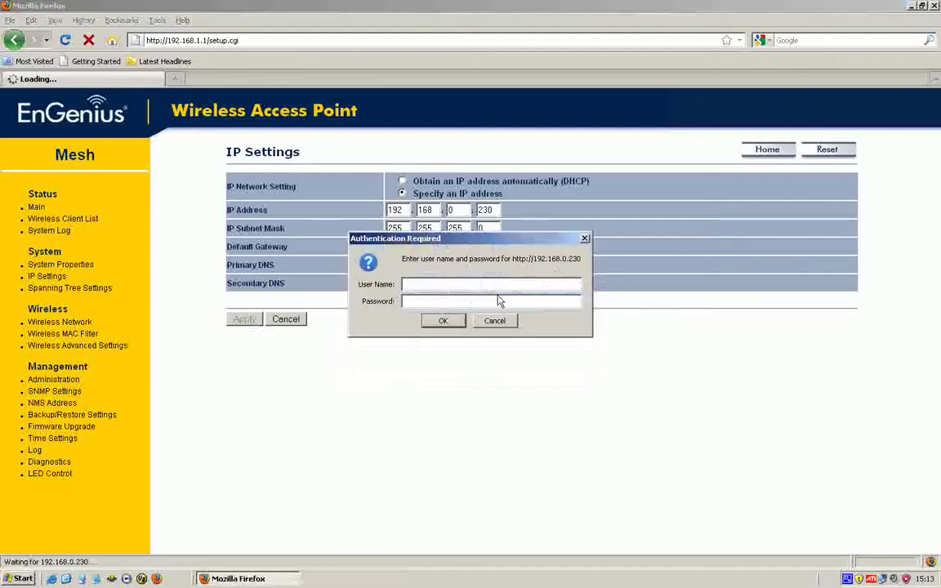
pyautogui.write('admin')
pyautogui.press('Tab')
pyautogui.write('admin')
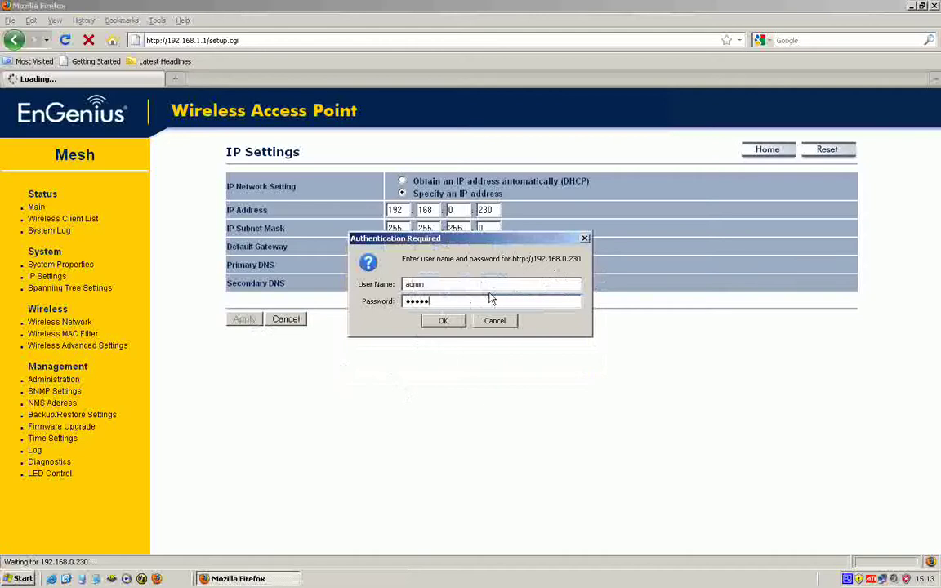
pyautogui.press('Return')
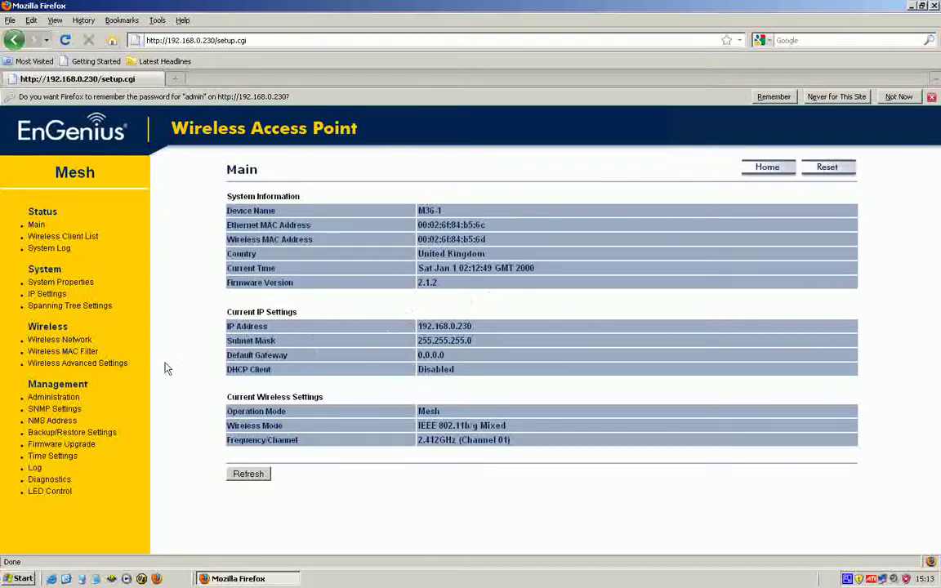
# Show the Wireless Network page and dismiss Firefox's save-password prompt.
pyautogui.click(72, 341)
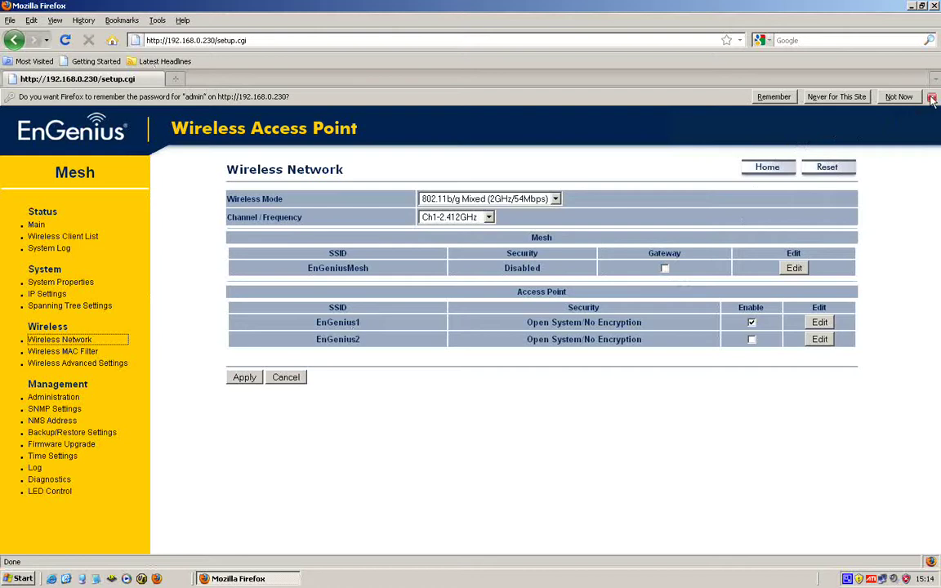
pyautogui.click(835, 96)
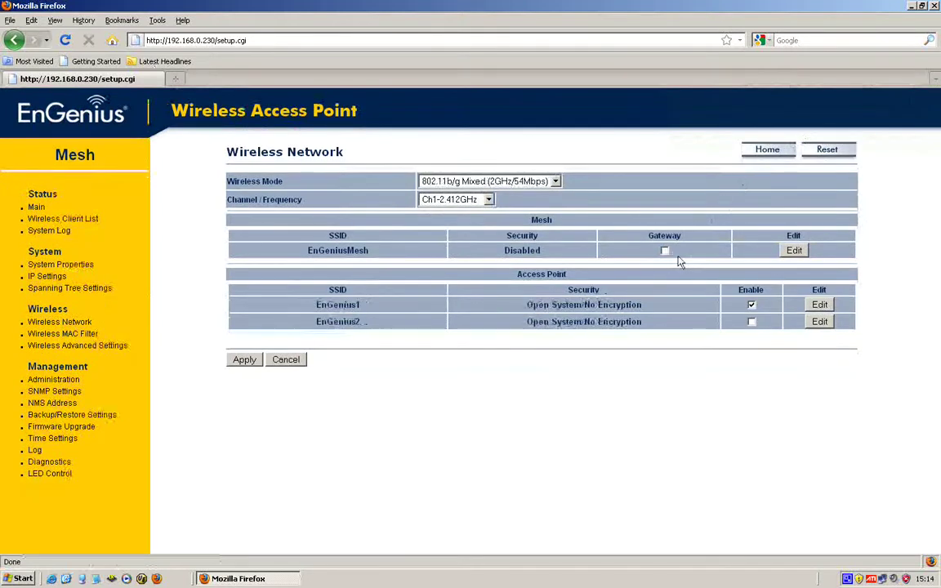
pyautogui.click(795, 250)
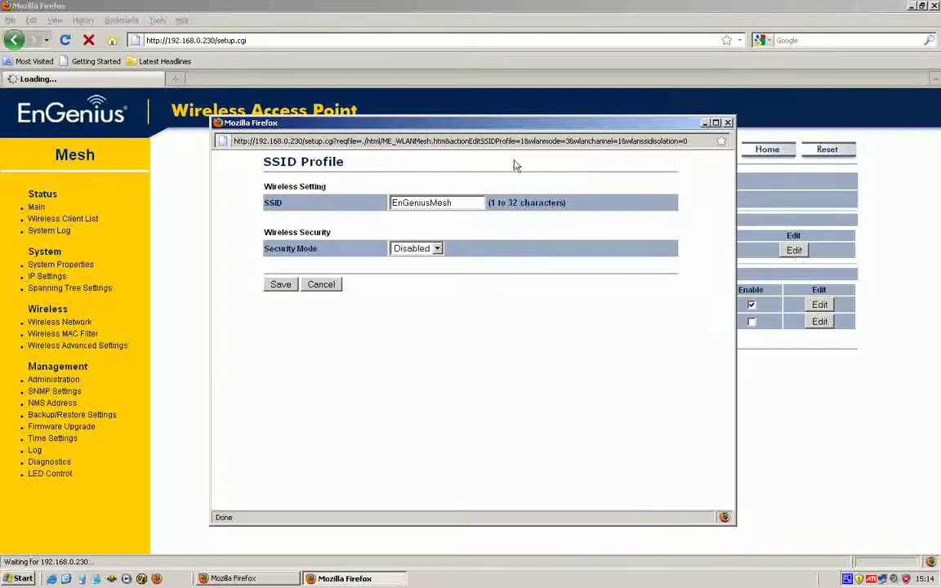
pyautogui.click(437, 248)
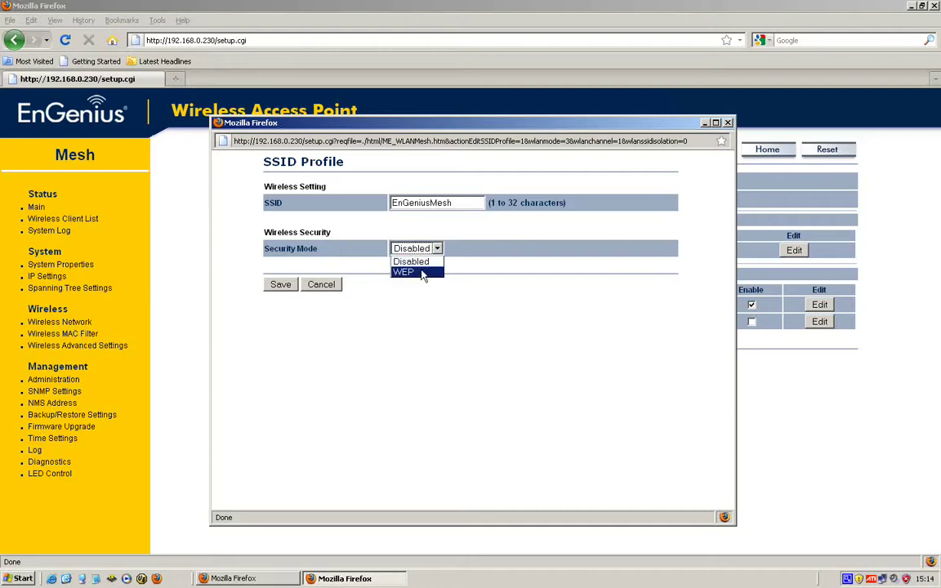
pyautogui.click(549, 178)
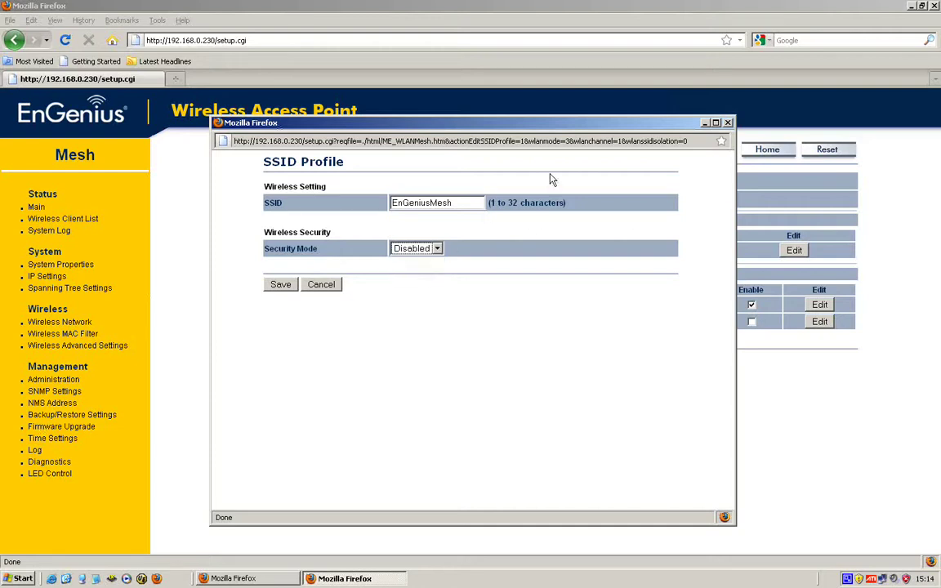
pyautogui.click(326, 288)
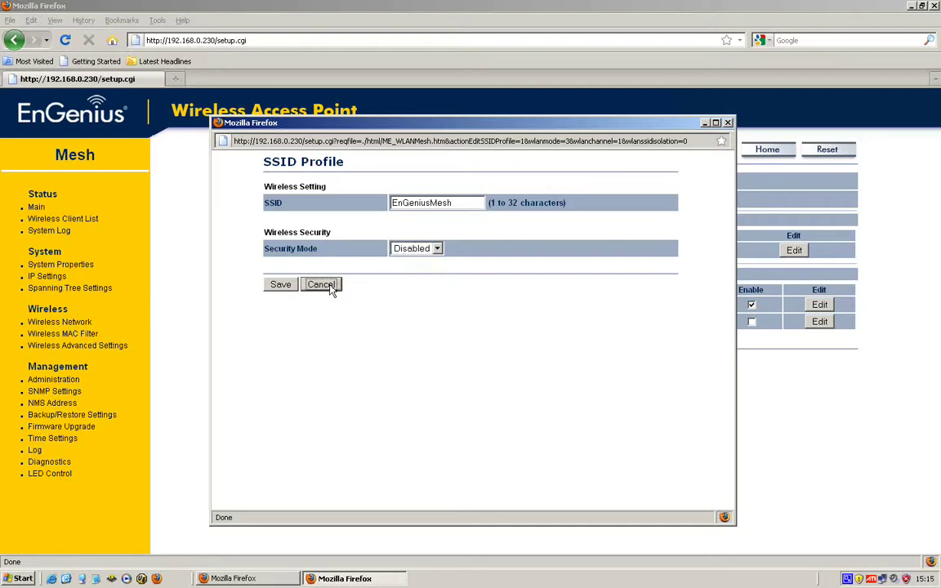
pyautogui.click(728, 123)
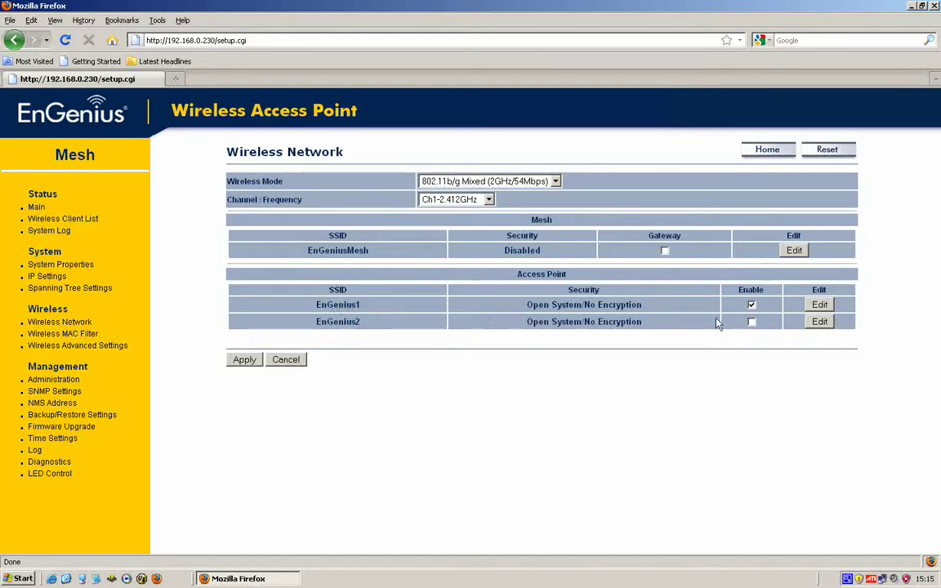
# Rename the EnGenius1 SSID to 36-1, keep its security Disabled, and save the profile.
pyautogui.click(818, 307)
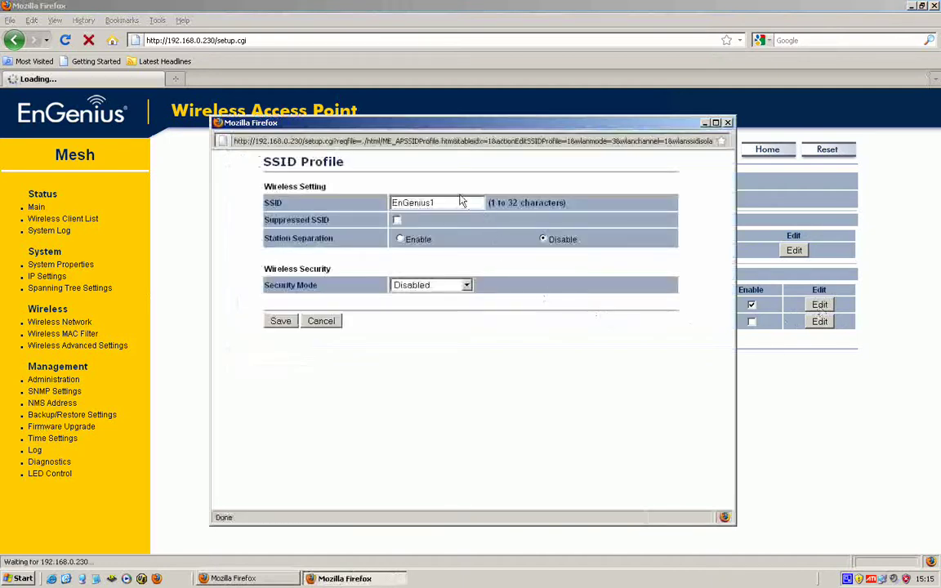
pyautogui.doubleClick(415, 203)
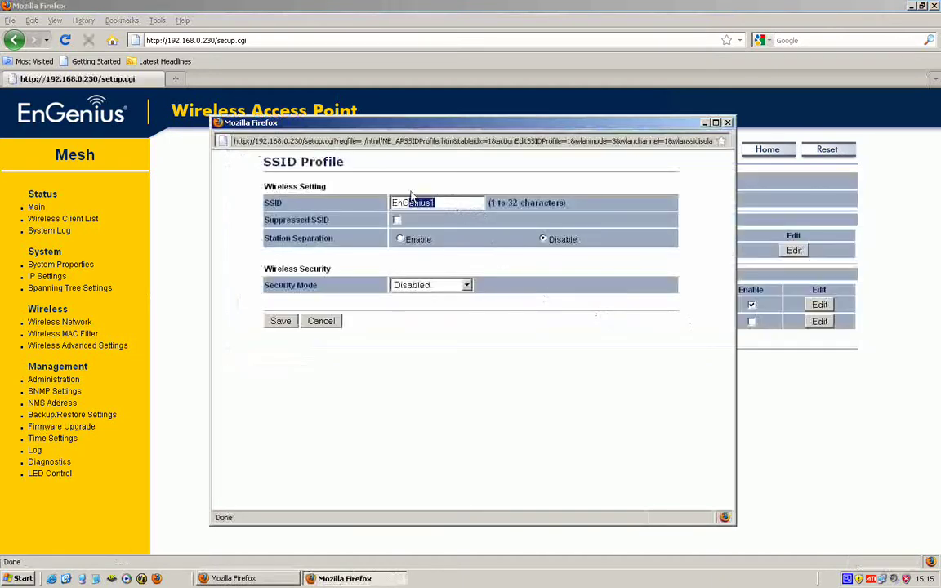
pyautogui.write('36-1')
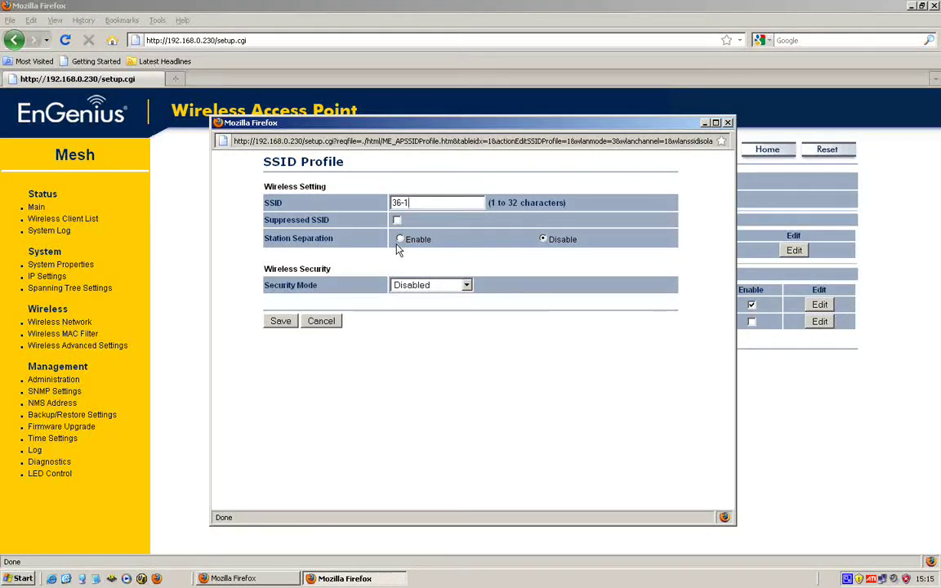
pyautogui.click(466, 286)
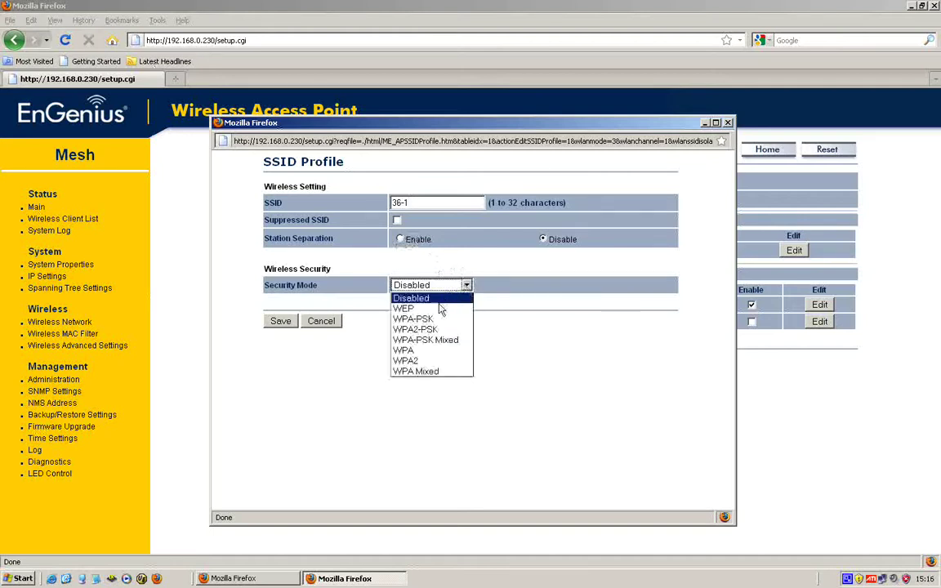
pyautogui.click(525, 346)
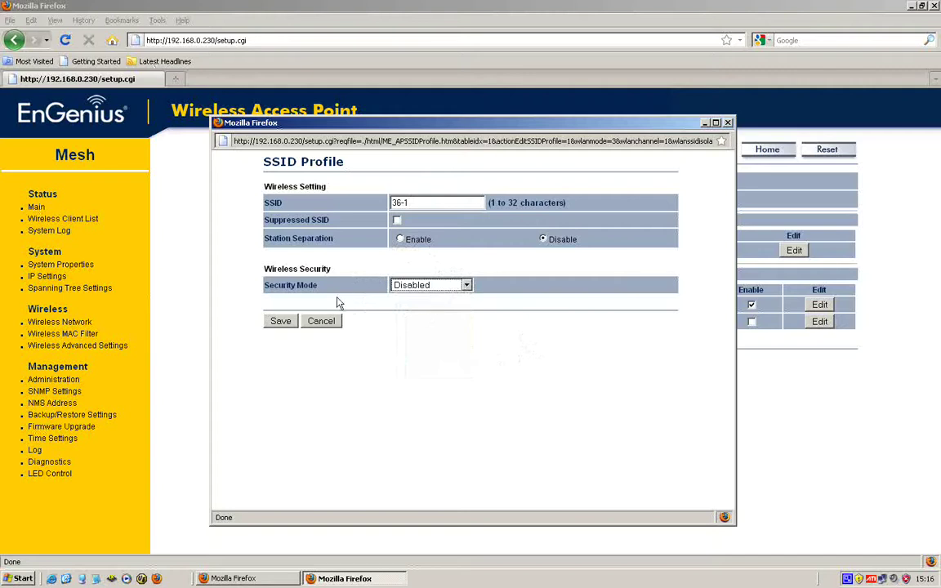
pyautogui.click(283, 322)
pyautogui.click(282, 321)
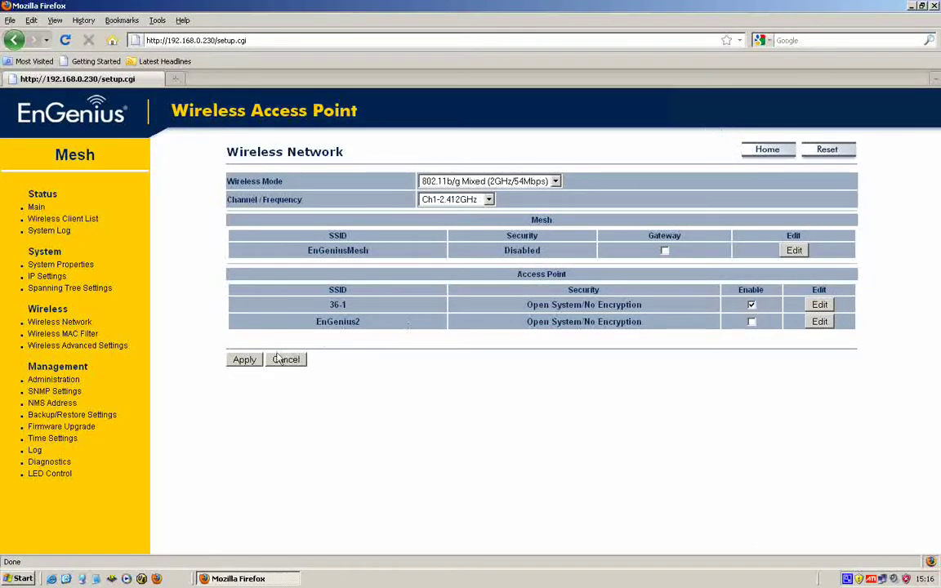
# Apply the Wireless Network page changes so SSID 36-1 takes effect.
pyautogui.click(244, 360)
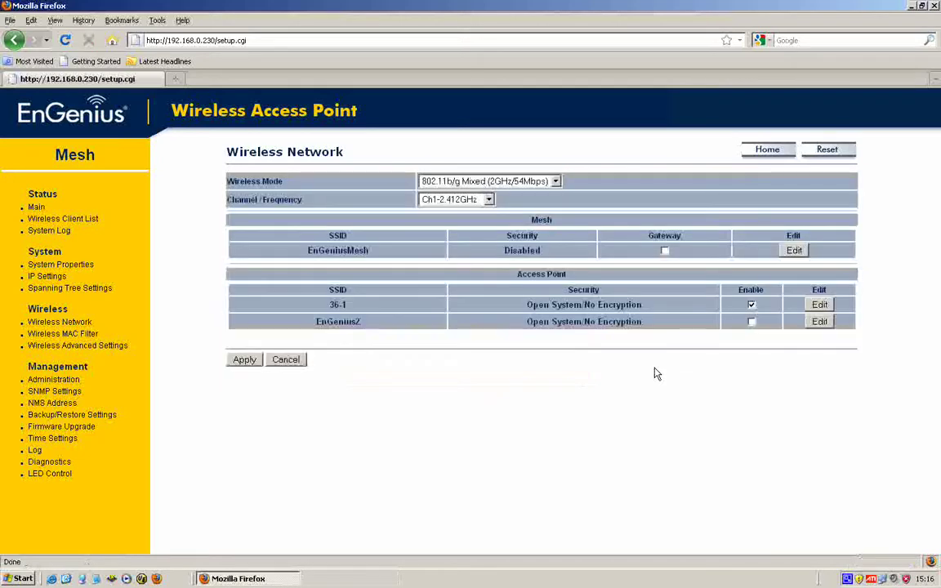
# Show node 230's Wireless Client List with refreshed RSSI readings, then start a new tab.
pyautogui.click(37, 208)
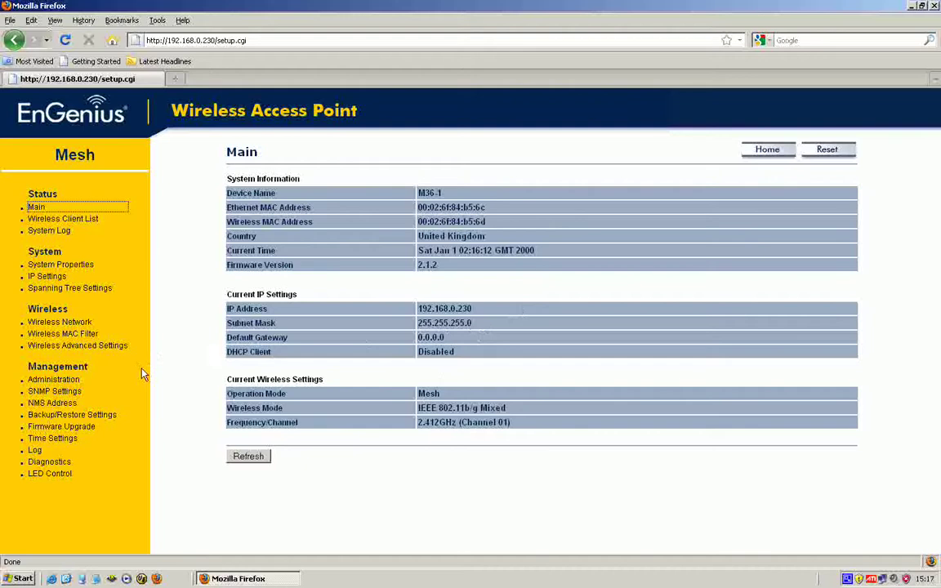
pyautogui.click(68, 220)
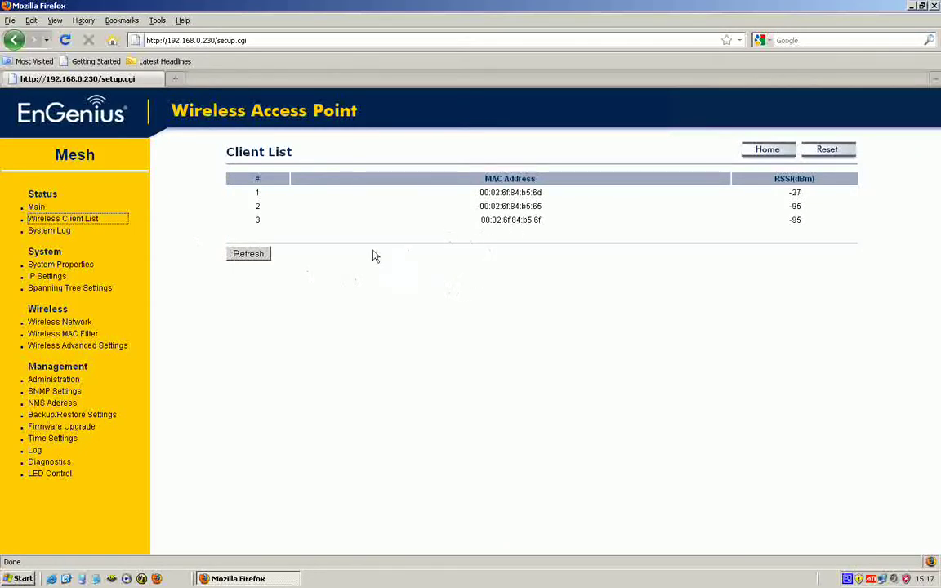
pyautogui.click(248, 254)
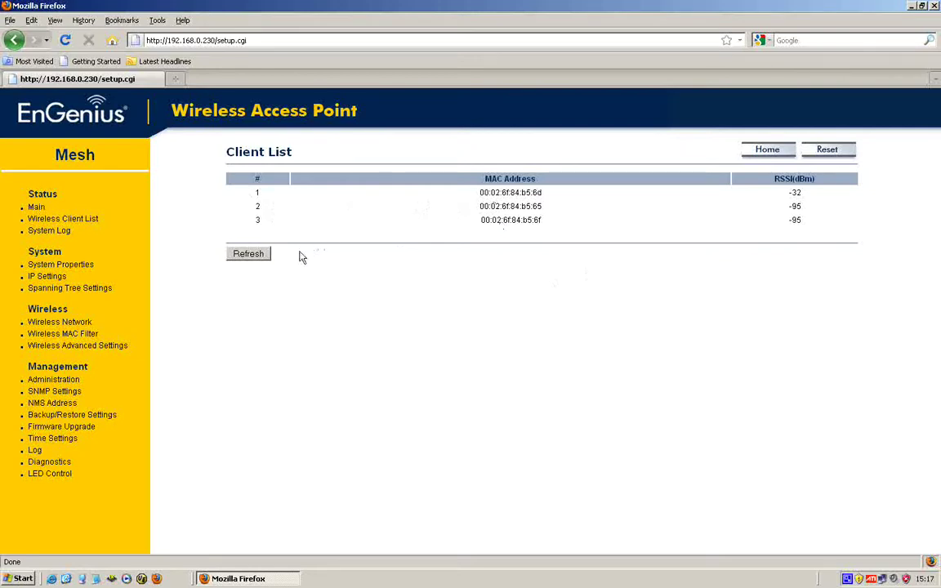
pyautogui.click(10, 21)
# Load node address 192.168.0.231 in a new browser tab.
pyautogui.click(27, 46)
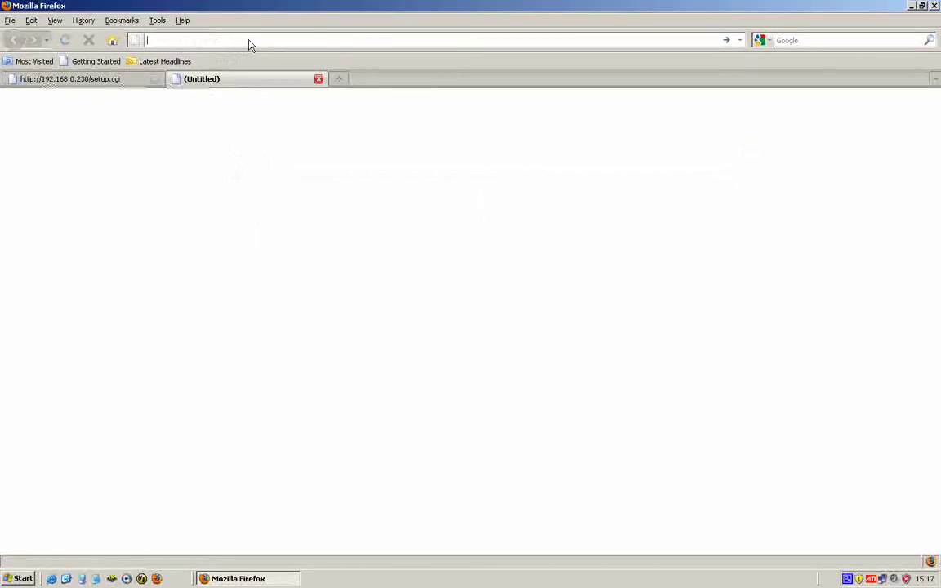
pyautogui.write('192.')
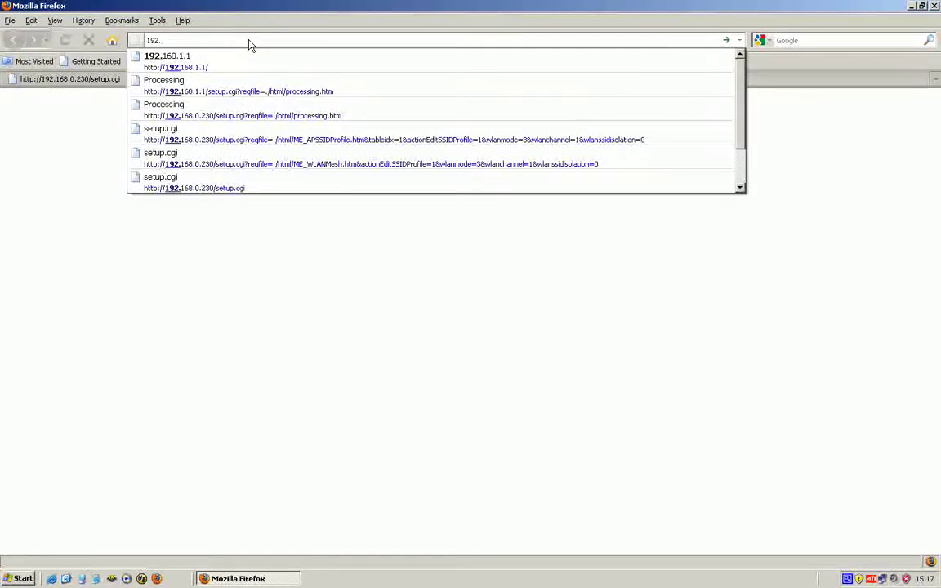
pyautogui.write('168.0')
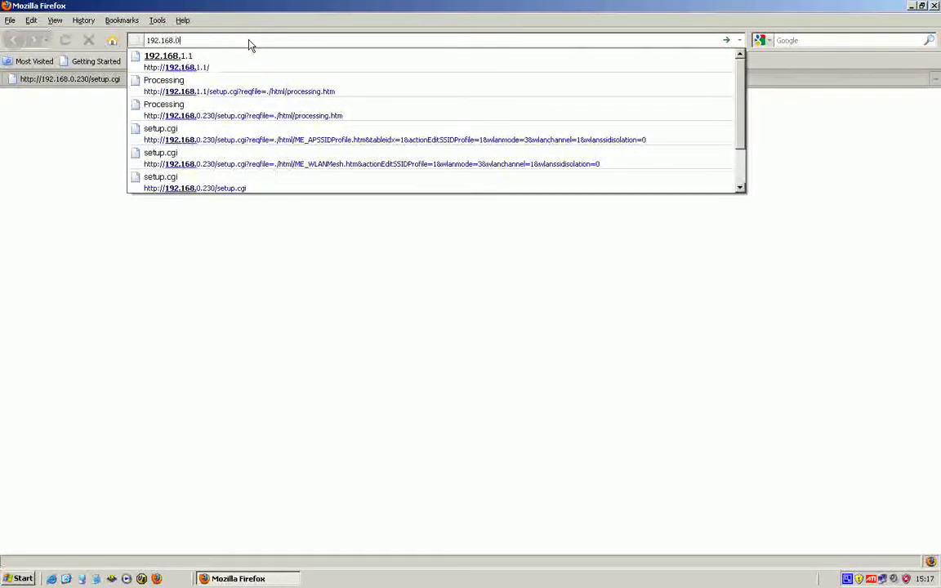
pyautogui.write('.231')
pyautogui.hotkey('alt', 'Return')
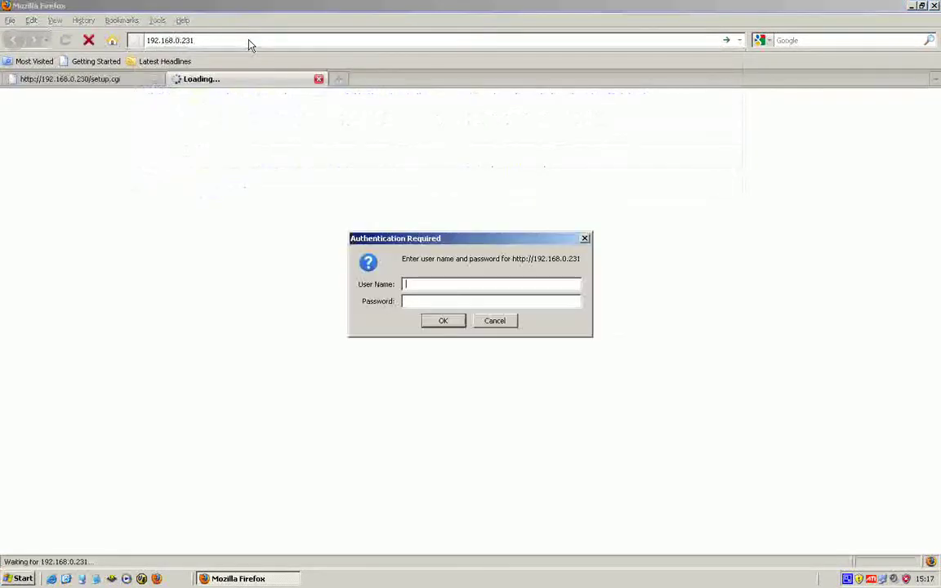
# Log in to node 231 (M36-2) with the admin username and its password.
pyautogui.write('admin')
pyautogui.press('Tab')
pyautogui.write('admin')
pyautogui.press('Return')
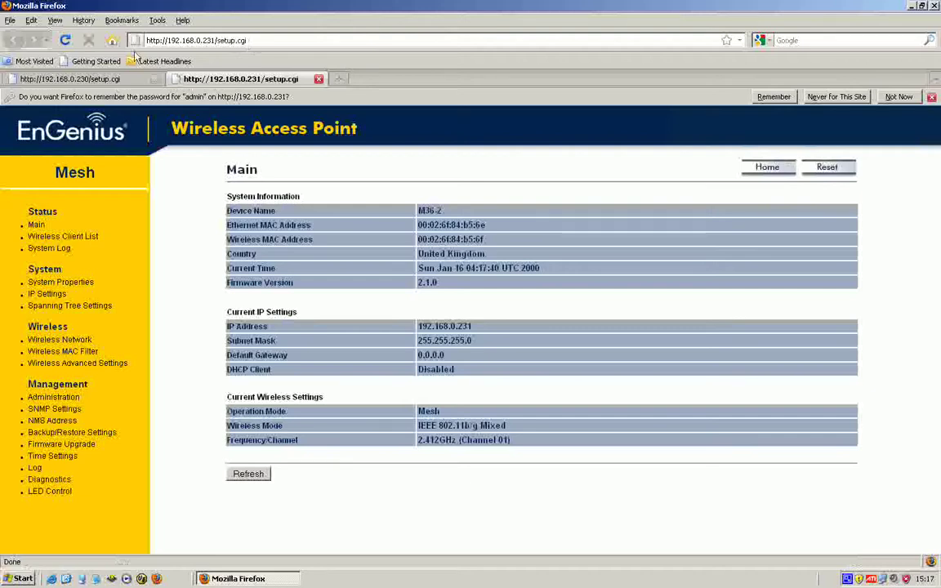
# Log in to node 192.168.0.232 (M36-3) in a third tab and dismiss the save-password bar.
pyautogui.click(8, 20)
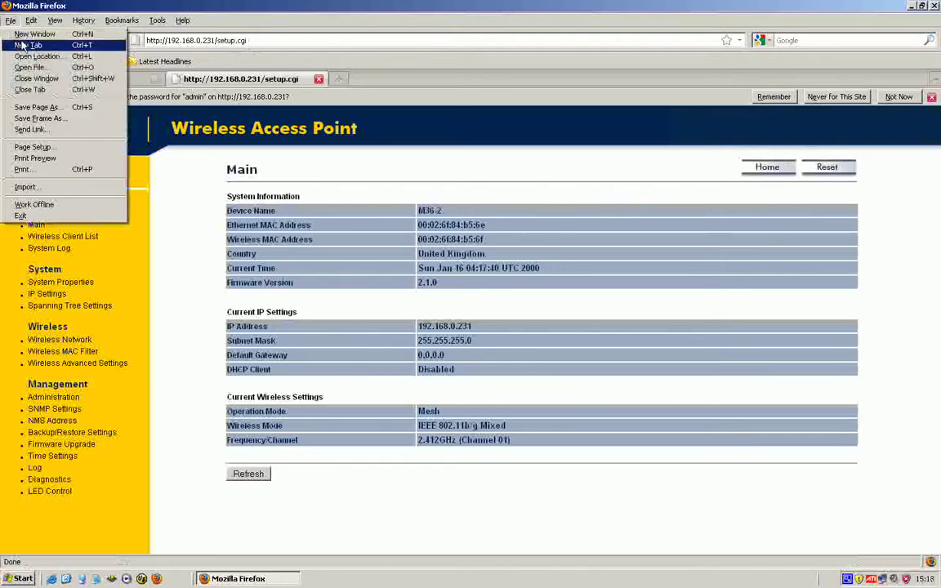
pyautogui.click(25, 44)
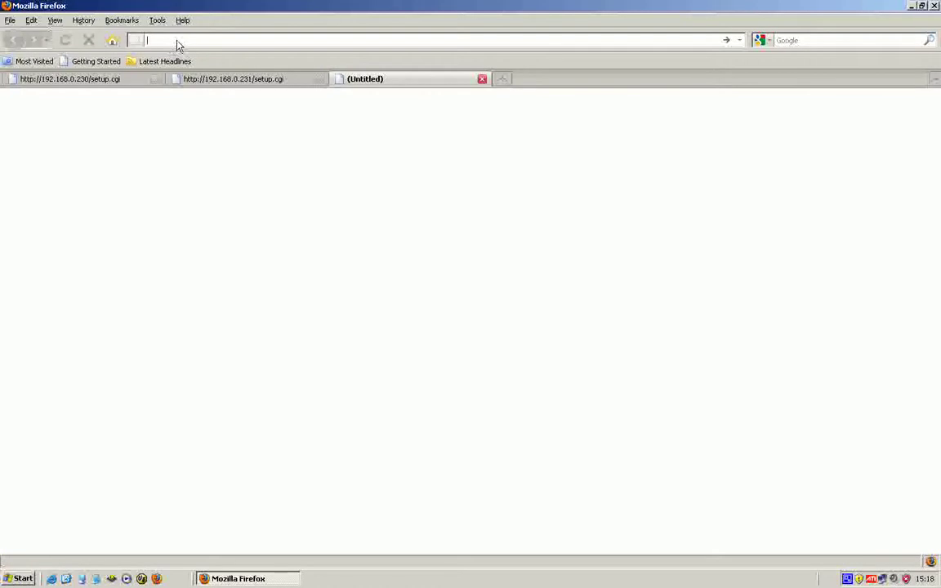
pyautogui.write('192.168')
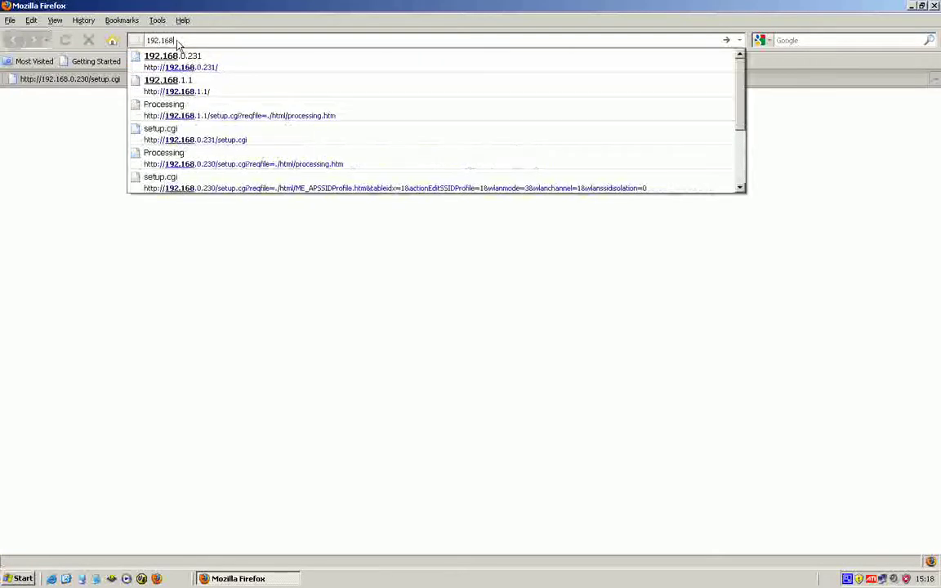
pyautogui.write('.0.232')
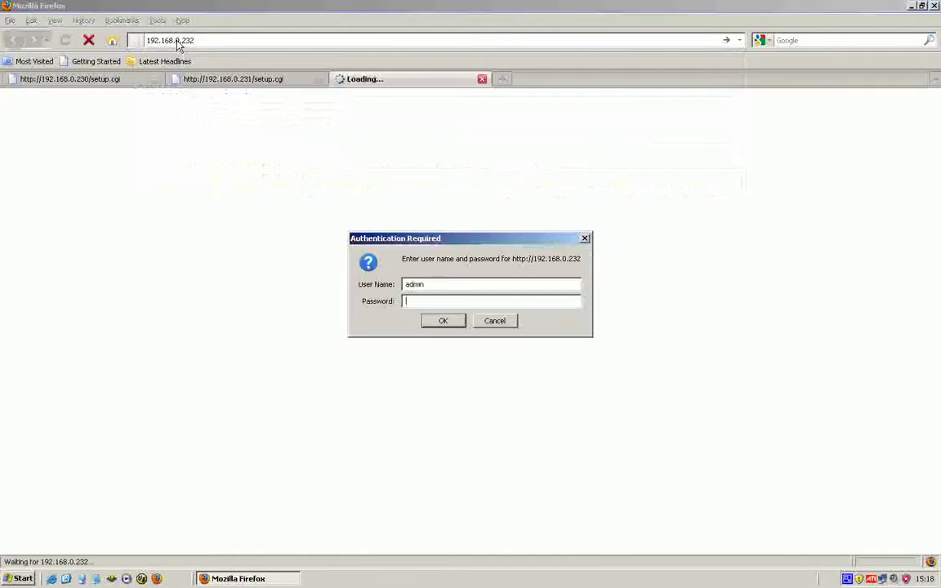
pyautogui.write('admin')
pyautogui.press('Return')
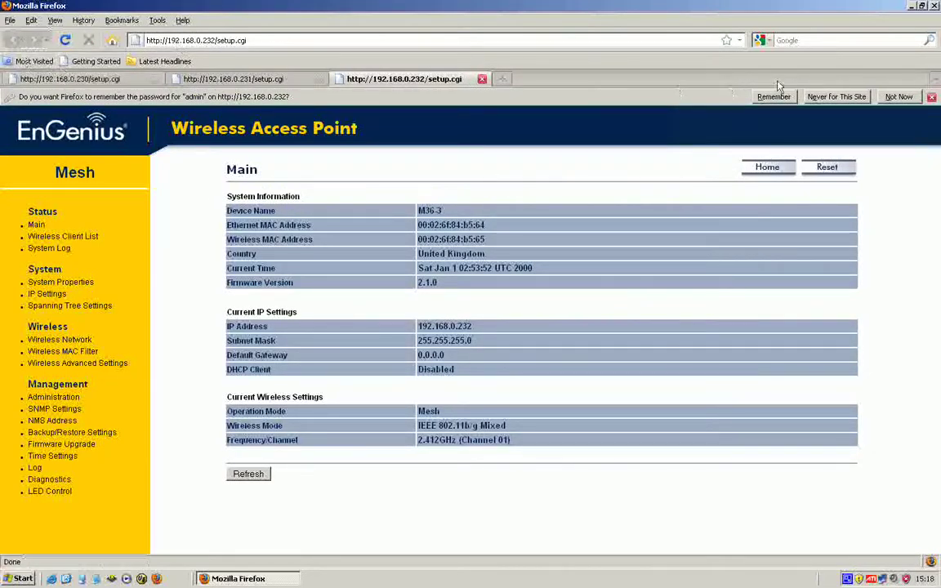
pyautogui.click(836, 96)
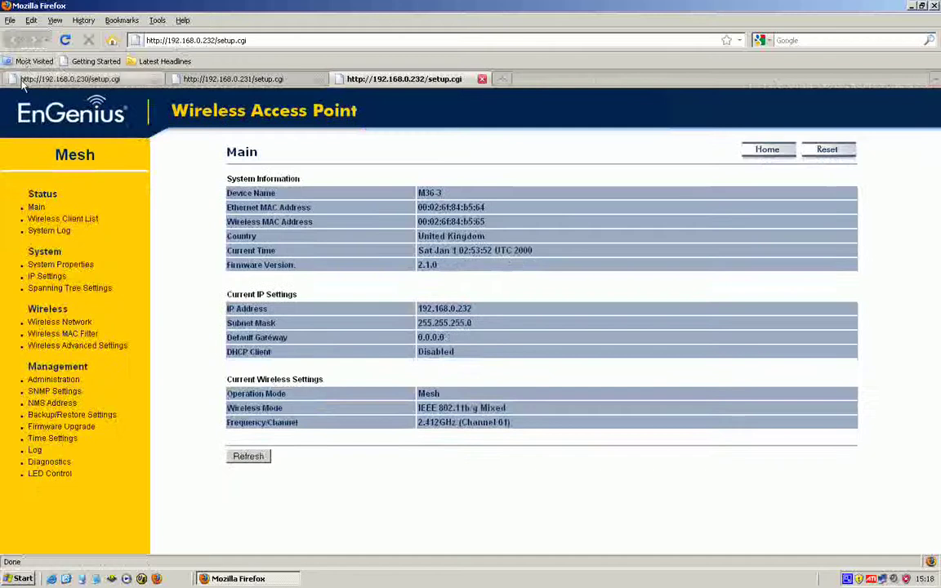
# Dismiss the save-password bar on node 231's tab and show its Wireless Client List.
pyautogui.click(24, 82)
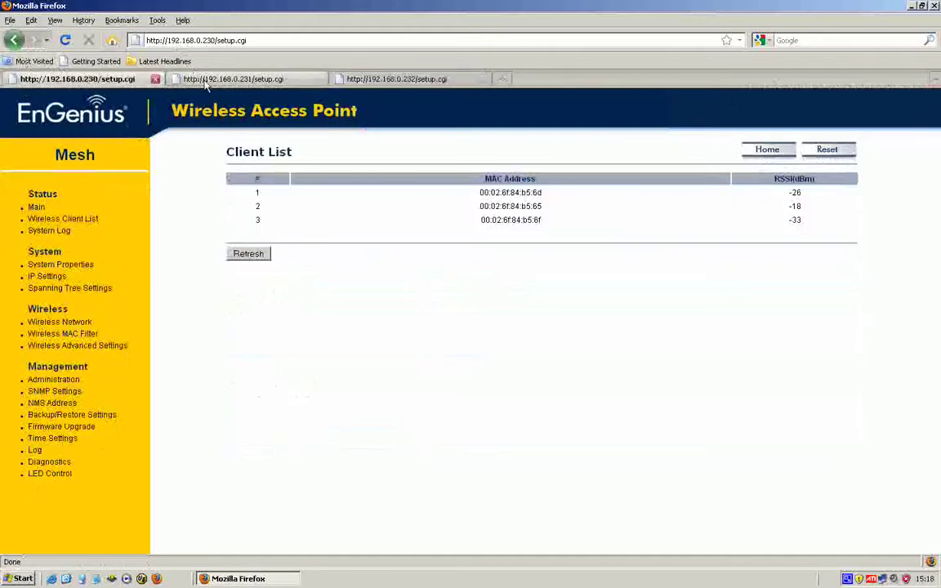
pyautogui.click(208, 82)
pyautogui.click(368, 82)
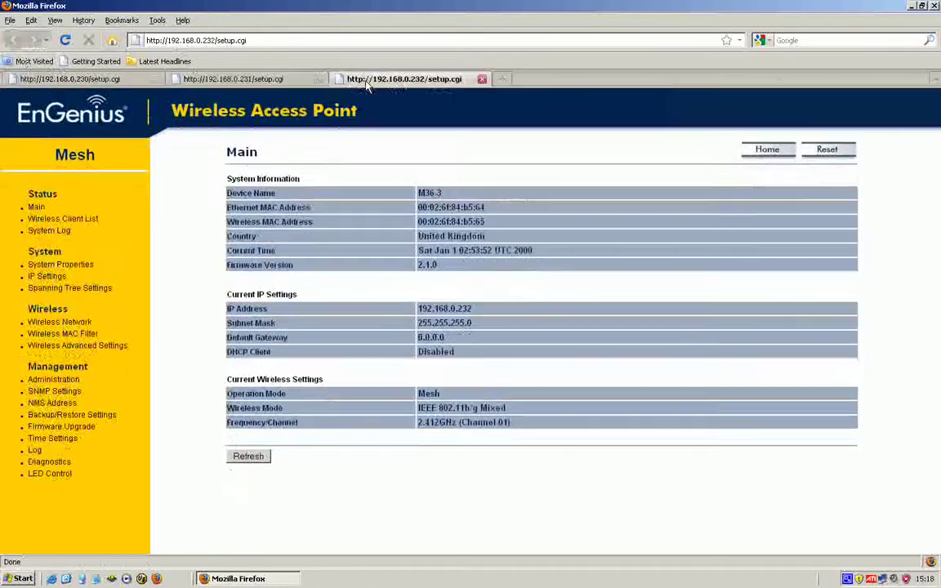
pyautogui.click(278, 81)
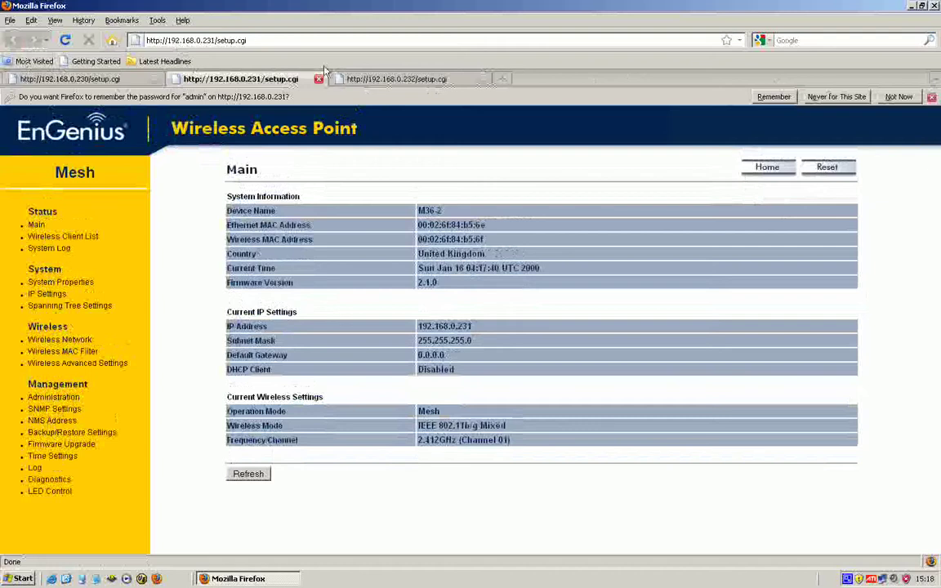
pyautogui.click(932, 98)
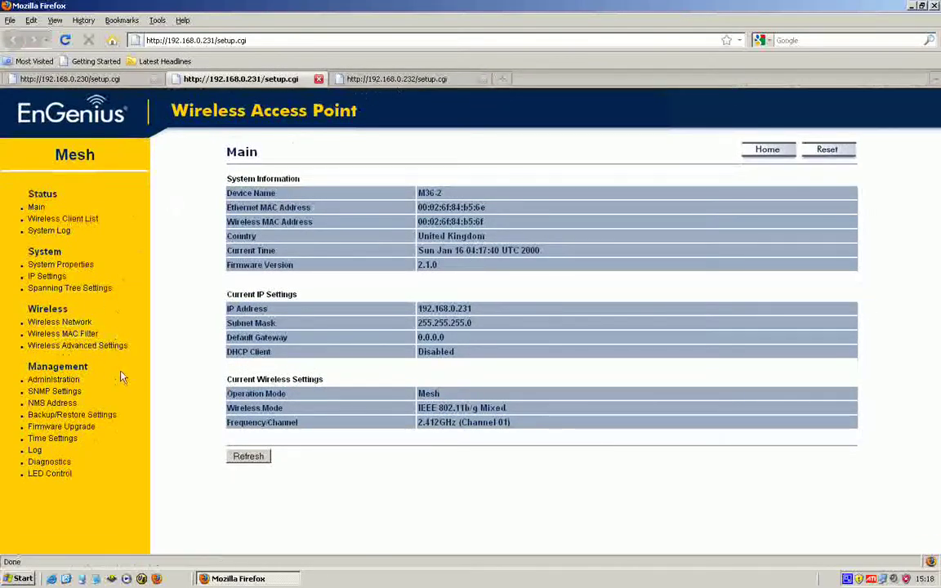
pyautogui.click(65, 220)
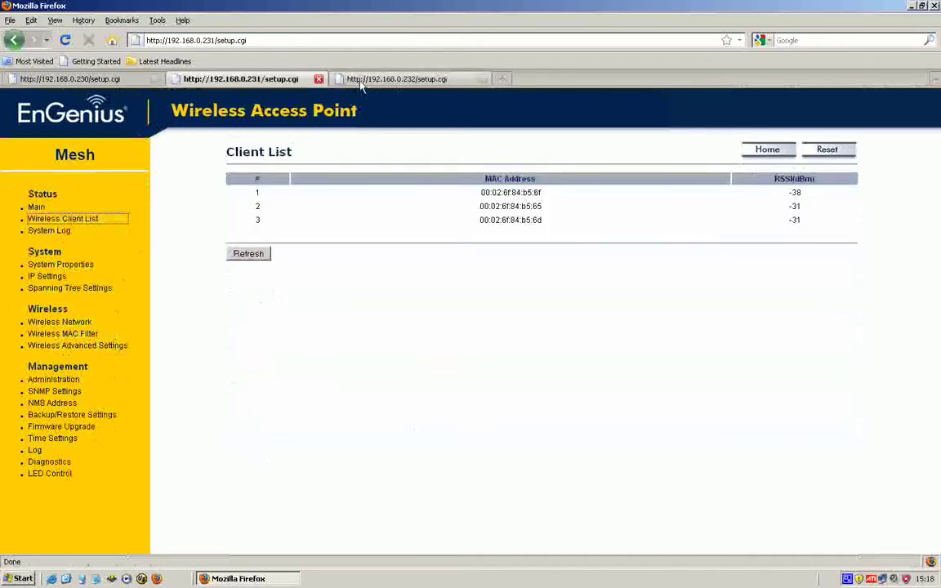
# Show node 232's Wireless Client List and compare it with nodes 231 and 230.
pyautogui.click(362, 79)
pyautogui.click(90, 220)
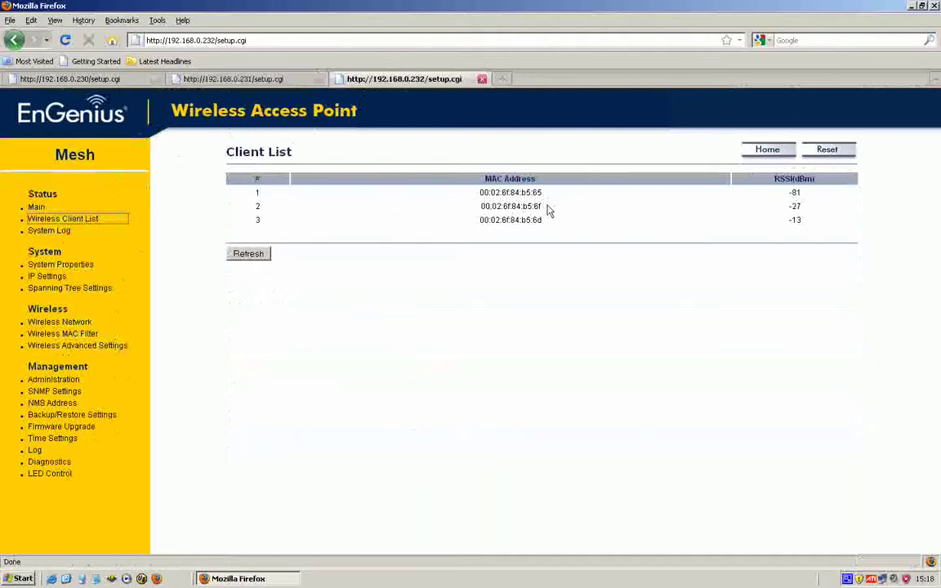
pyautogui.click(269, 80)
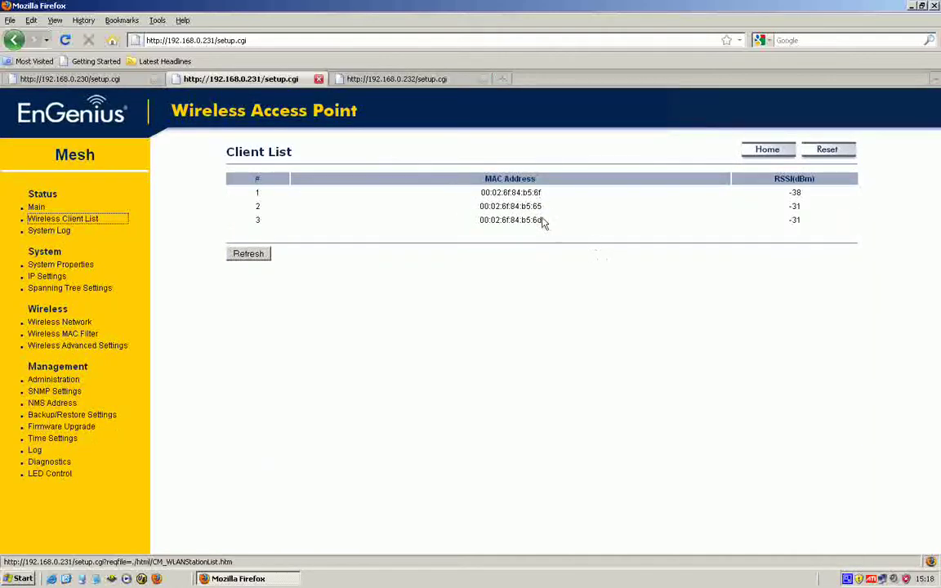
pyautogui.click(123, 79)
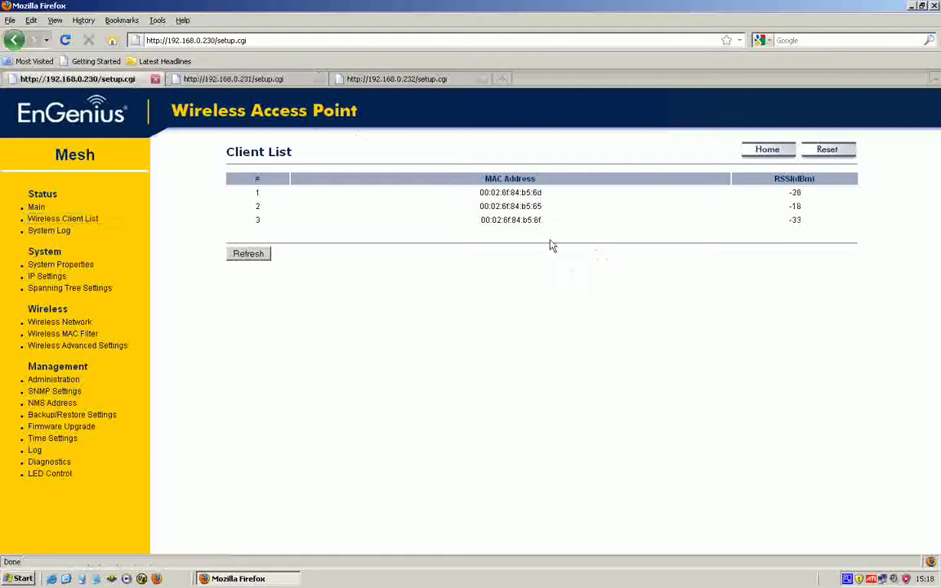